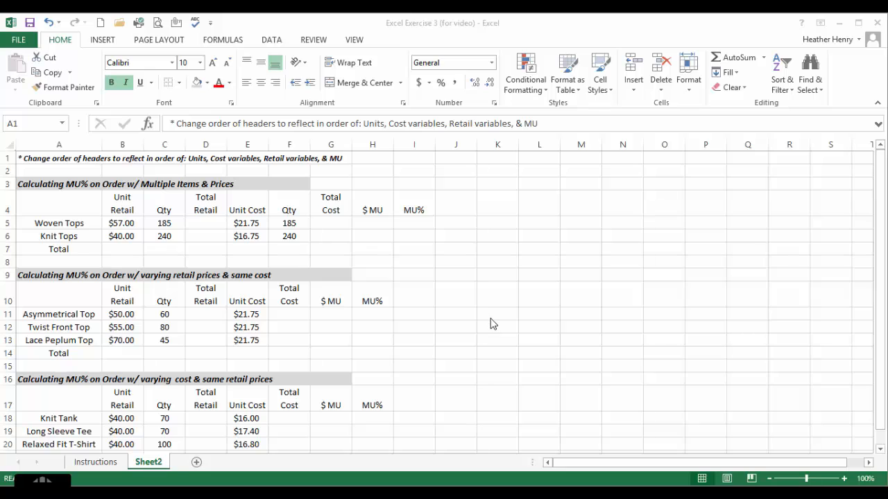
left_click(445, 291)
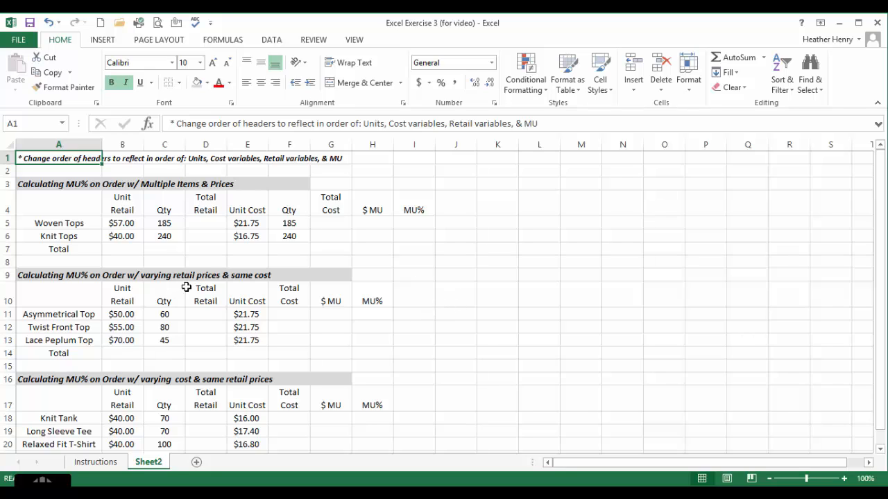
left_click(111, 251)
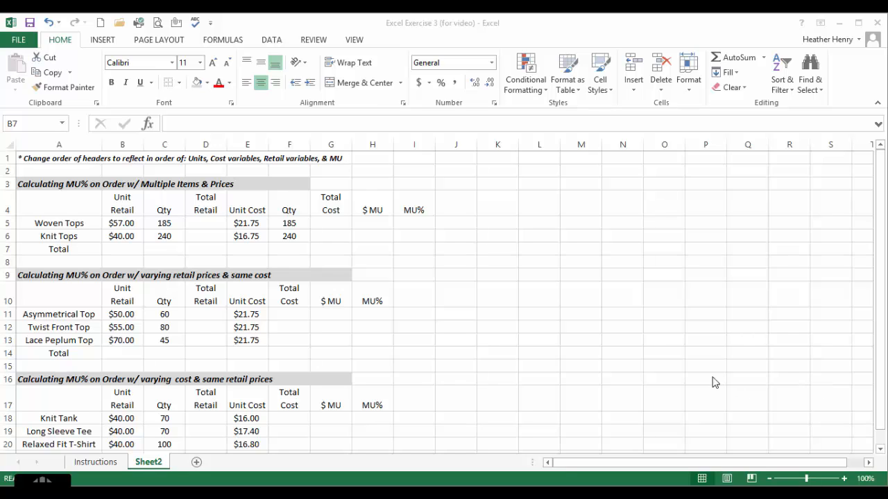
left_click(114, 197)
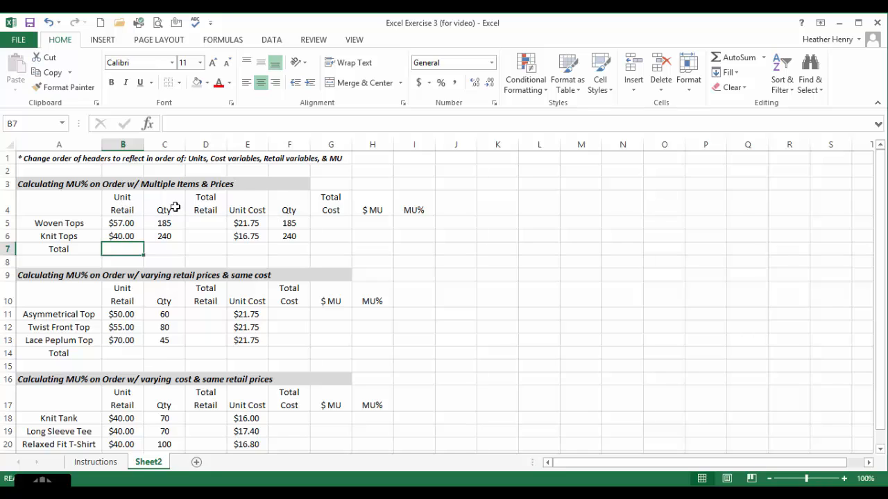
Step: Move the Qty cells C4:C6 in the Multiple Items & Prices table in front of the Unit Retail column
left_click_drag(172, 201, 163, 231)
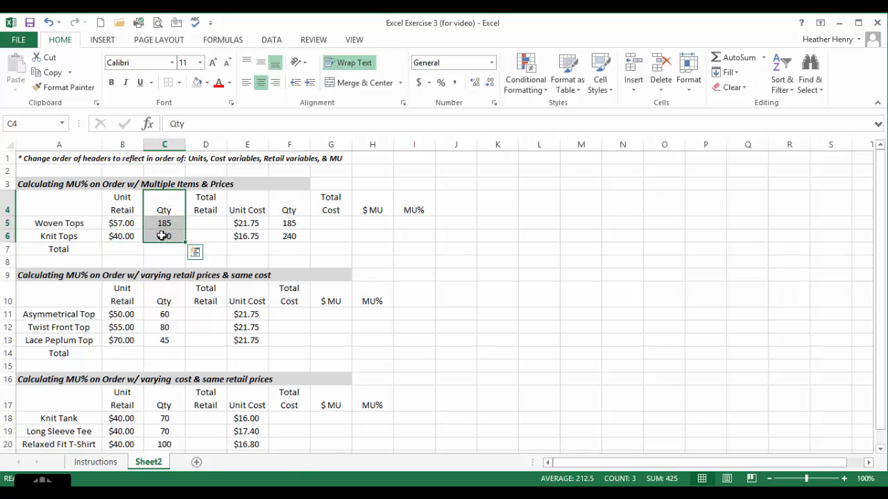
right_click(162, 229)
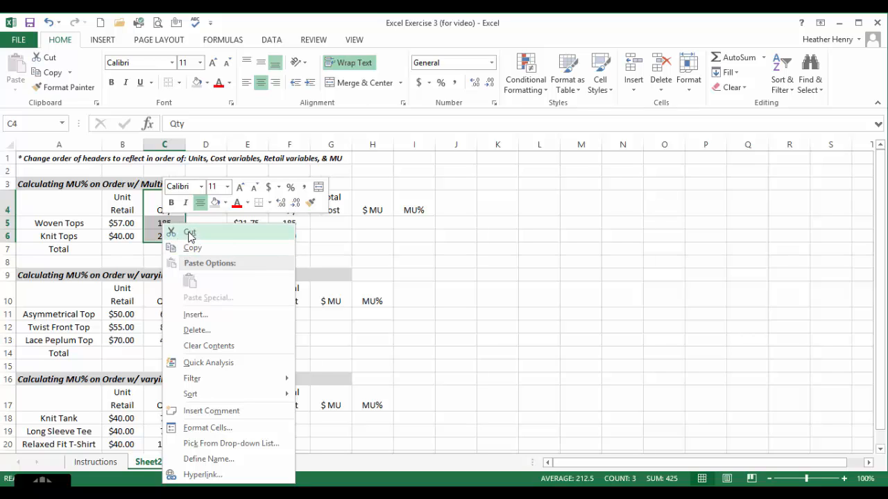
left_click(190, 233)
left_click(120, 200)
right_click(120, 200)
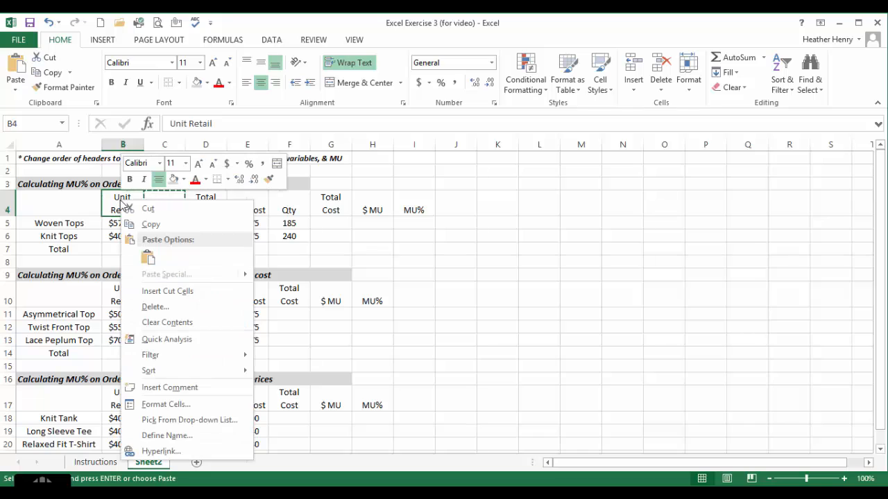
left_click(186, 292)
left_click(192, 240)
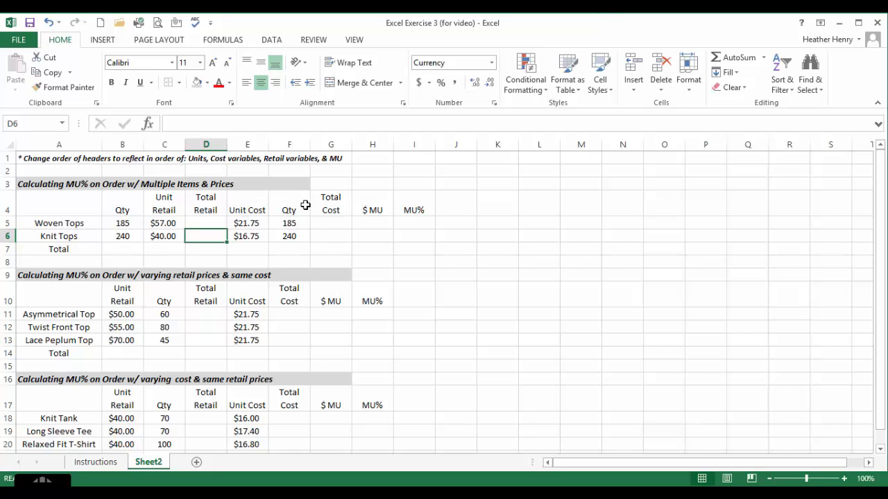
Step: Delete the duplicate Qty cells F4:F6 from the Multiple Items & Prices table, shifting the remaining cells left
left_click_drag(290, 205, 297, 235)
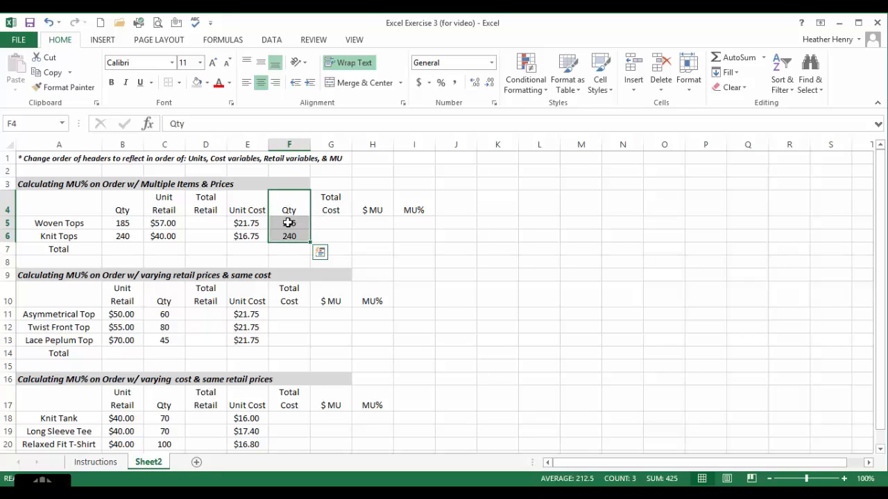
right_click(282, 218)
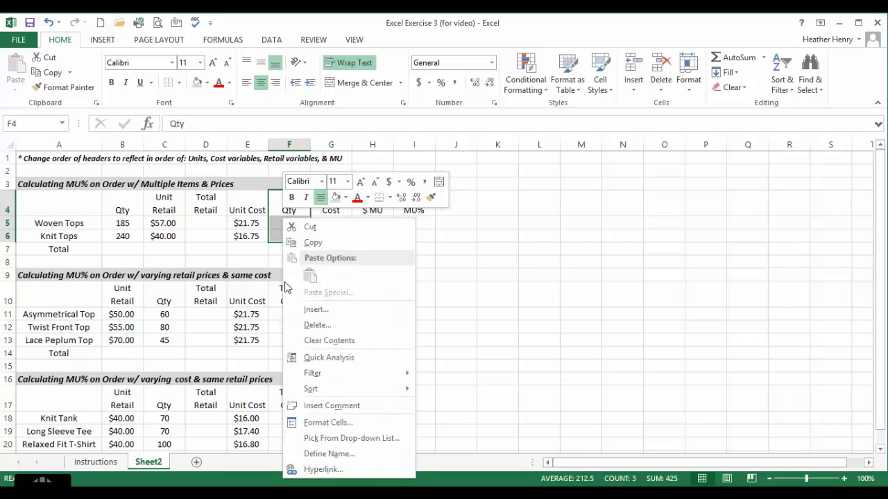
left_click(336, 331)
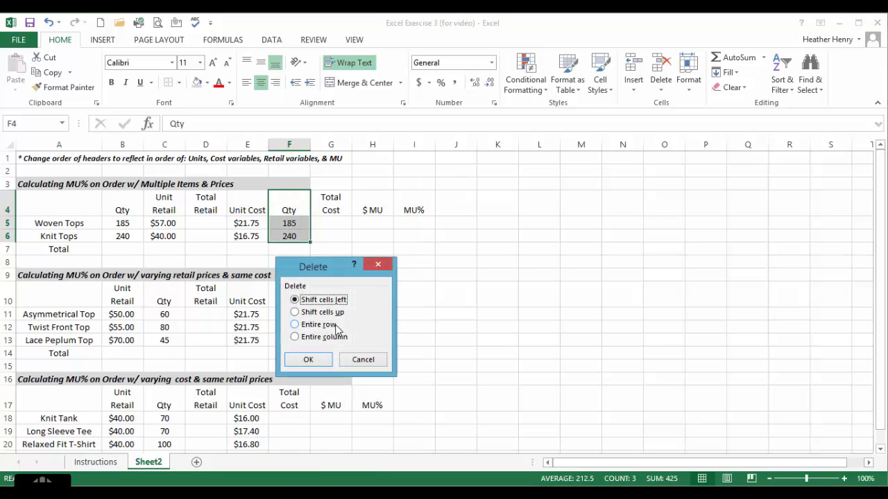
left_click(319, 365)
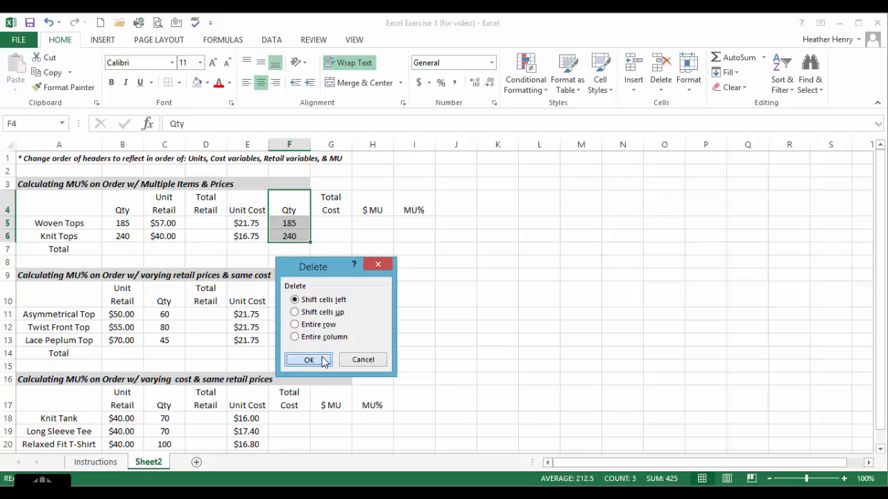
left_click(322, 360)
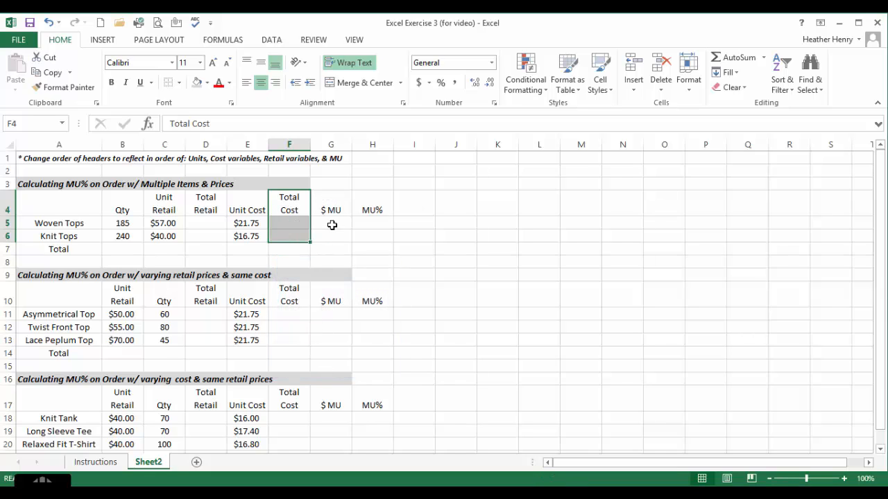
left_click(332, 226)
Step: Move the Unit Retail and Total Retail block C4:D7 in front of $ MU, behind the cost columns
left_click_drag(247, 205, 287, 234)
left_click_drag(160, 200, 189, 251)
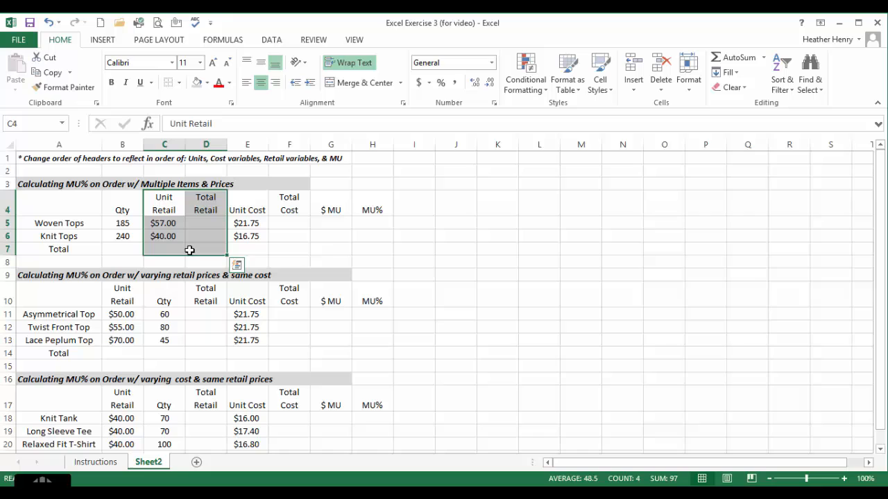
right_click(165, 211)
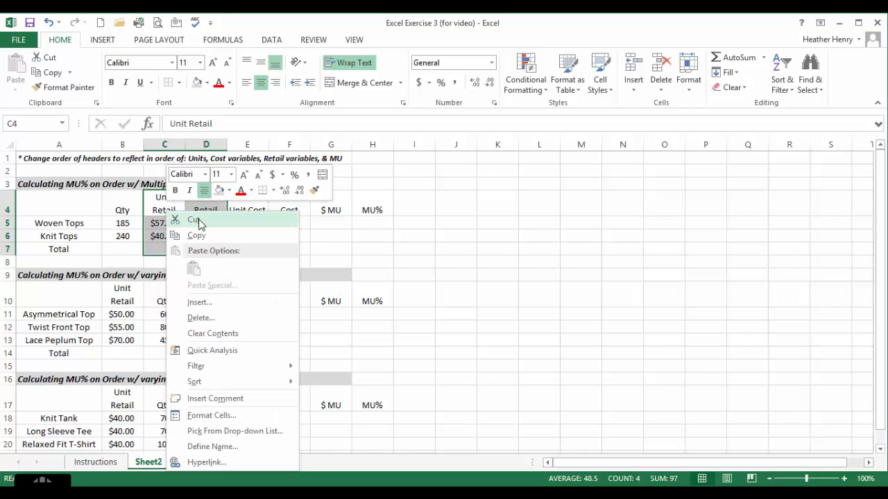
left_click(199, 222)
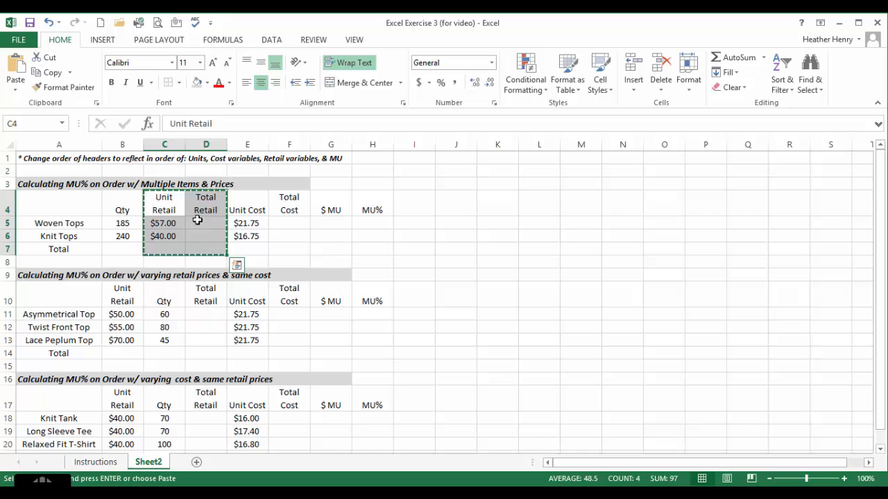
left_click(331, 202)
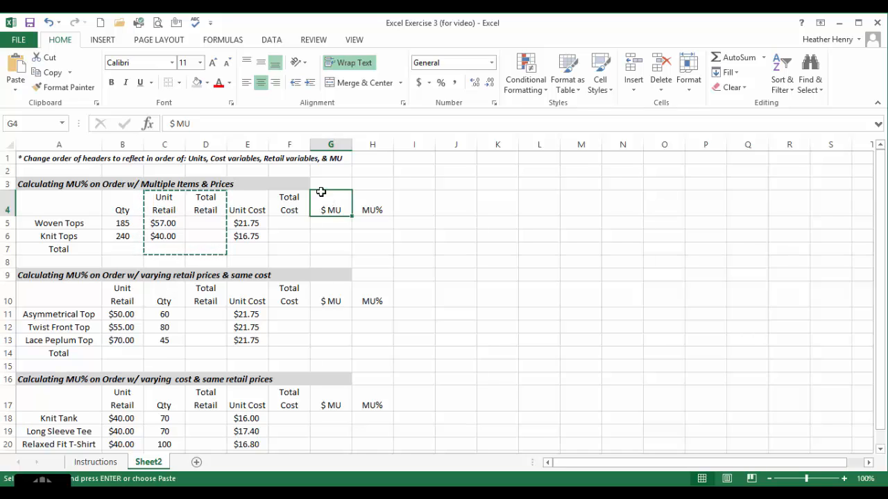
right_click(331, 205)
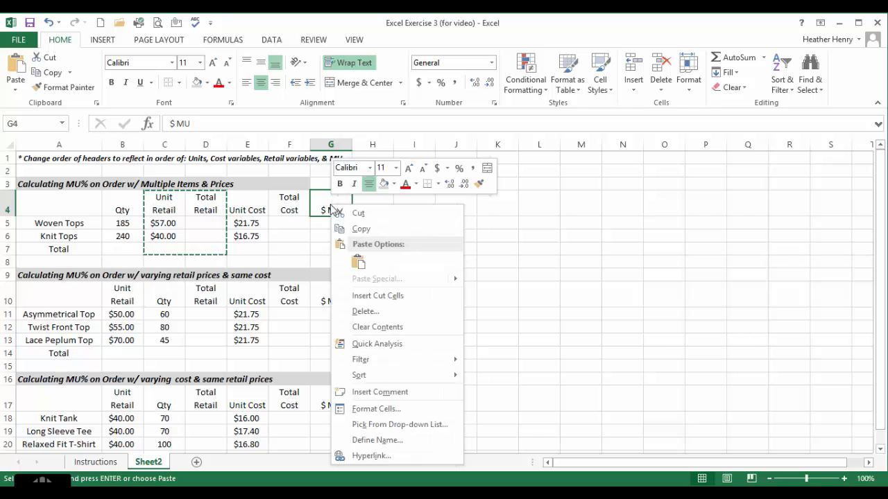
left_click(400, 297)
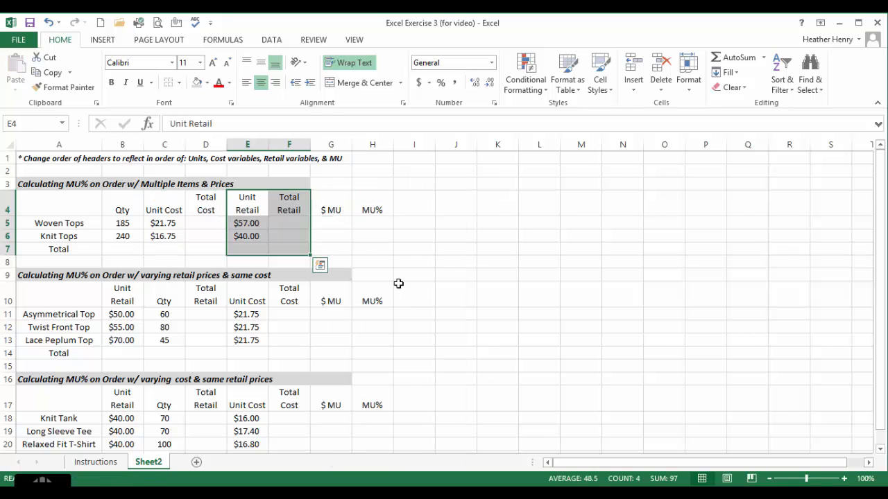
left_click(338, 215)
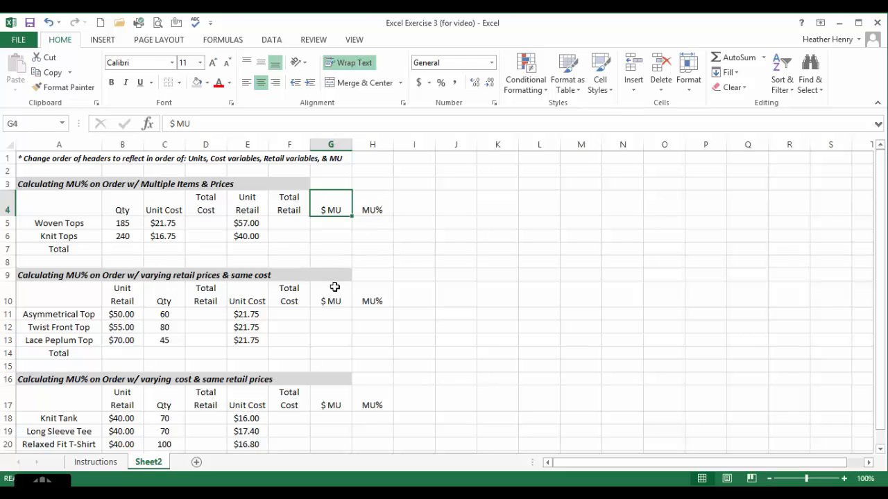
Step: Move the Qty cells C10:C14 in the varying retail prices table in front of the Unit Retail column
left_click(255, 298)
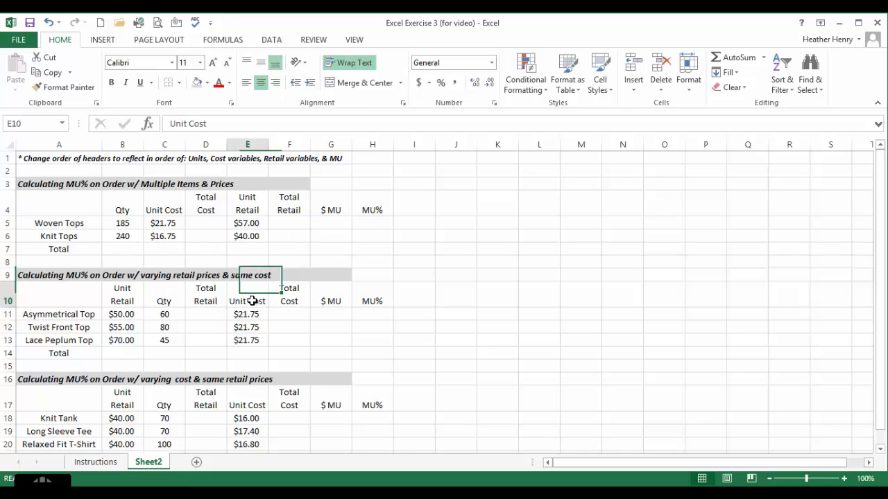
left_click_drag(169, 294, 174, 357)
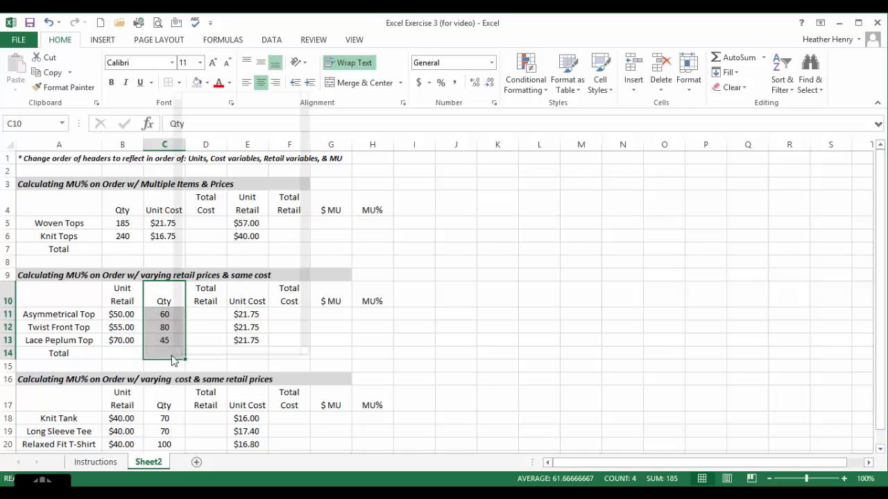
right_click(175, 357)
left_click(198, 103)
right_click(120, 293)
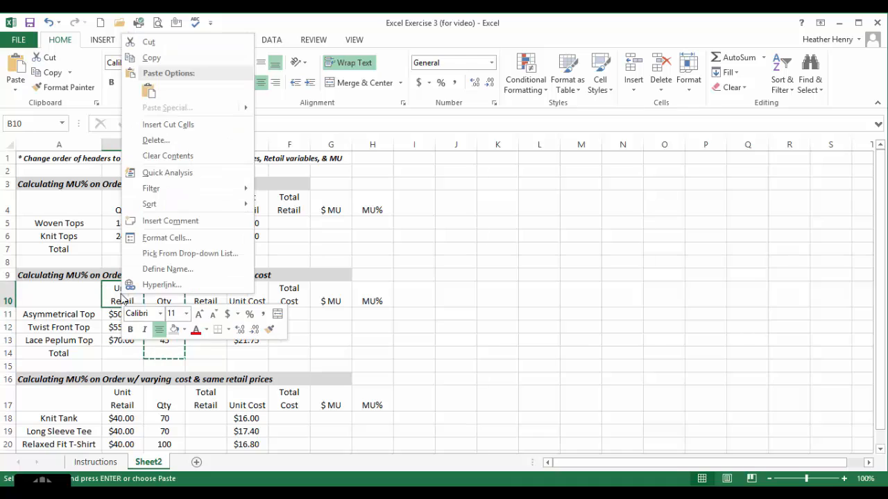
left_click(154, 125)
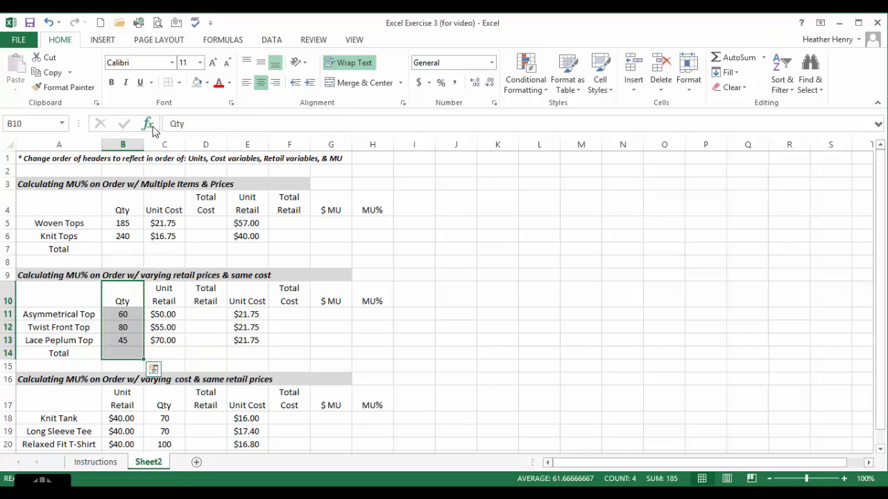
left_click_drag(259, 298, 248, 356)
right_click(248, 356)
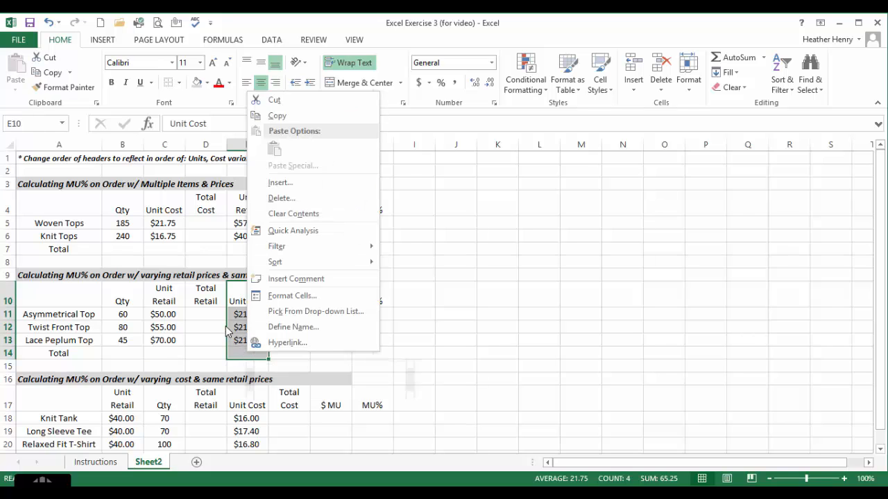
left_click(272, 99)
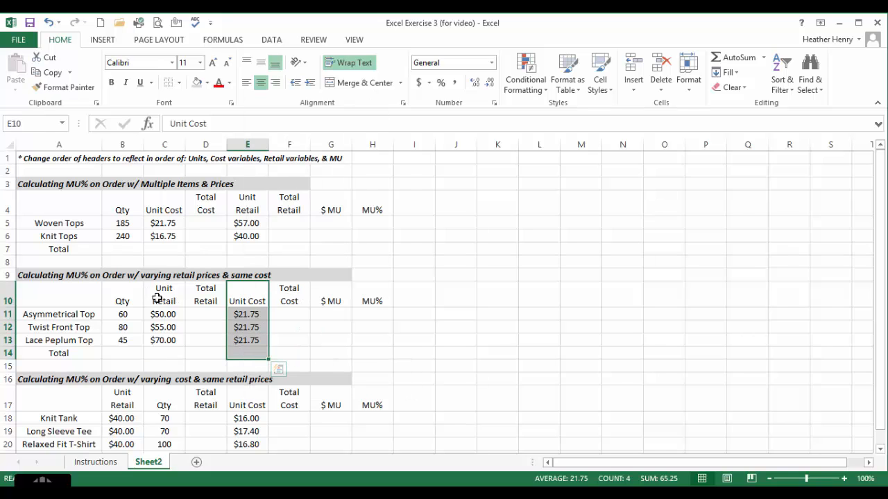
Step: Move the Unit Retail and Total Retail block C10:D14 in front of $ MU in the varying retail prices table
left_click_drag(157, 298, 197, 349)
right_click(196, 349)
left_click(246, 98)
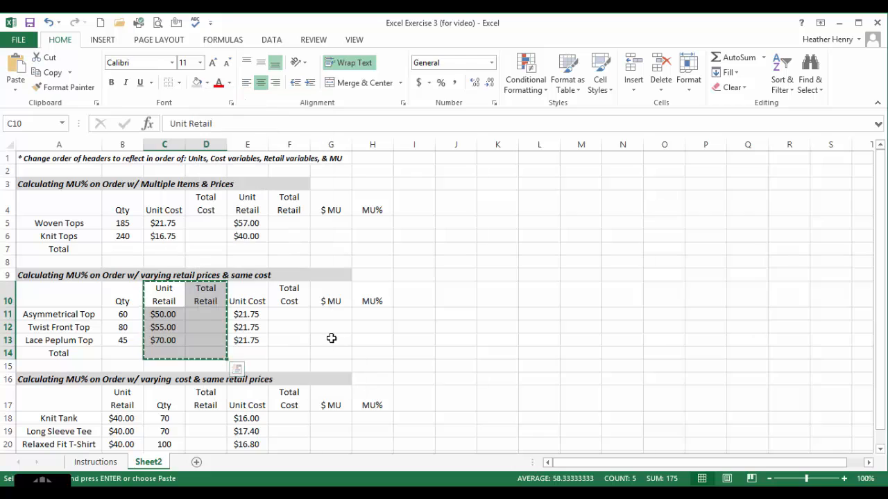
right_click(331, 298)
left_click(386, 127)
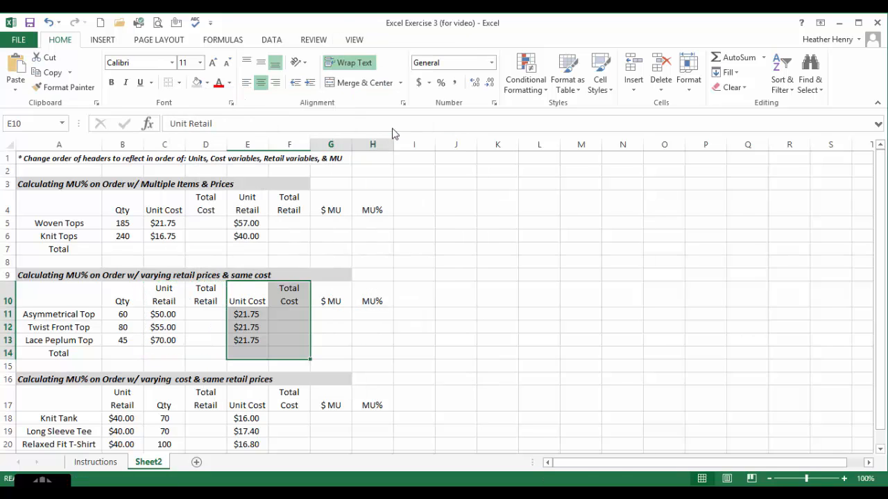
left_click(445, 294)
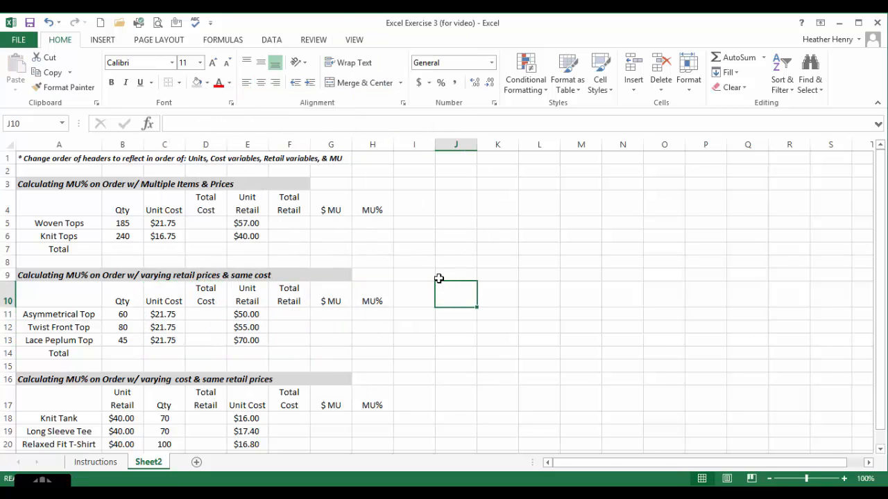
Step: Move the Qty cells C17:C21 in the varying cost table in front of the Unit Retail column
scroll(442, 276, "down", 1)
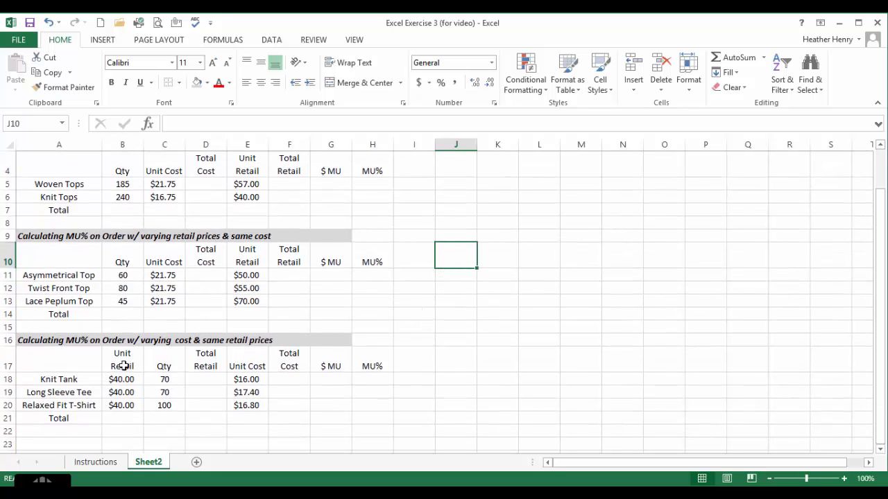
left_click_drag(168, 361, 172, 416)
right_click(172, 419)
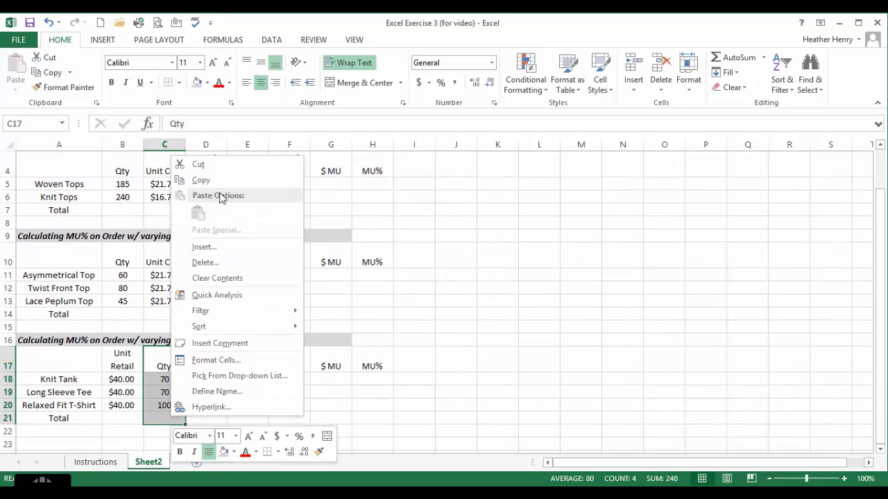
left_click(220, 167)
right_click(122, 363)
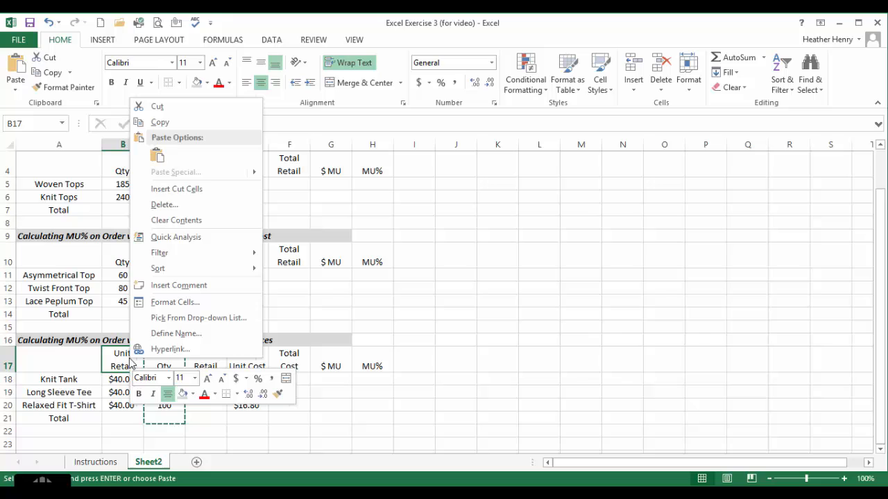
left_click(160, 196)
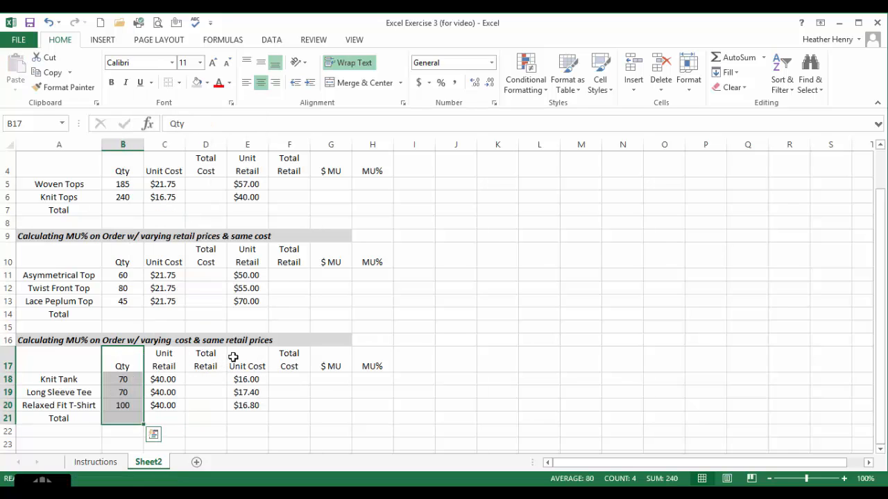
Step: Move the Unit Retail and Total Retail block C17:D21 in front of $ MU in the varying cost table
left_click_drag(161, 361, 198, 413)
right_click(199, 413)
left_click(236, 159)
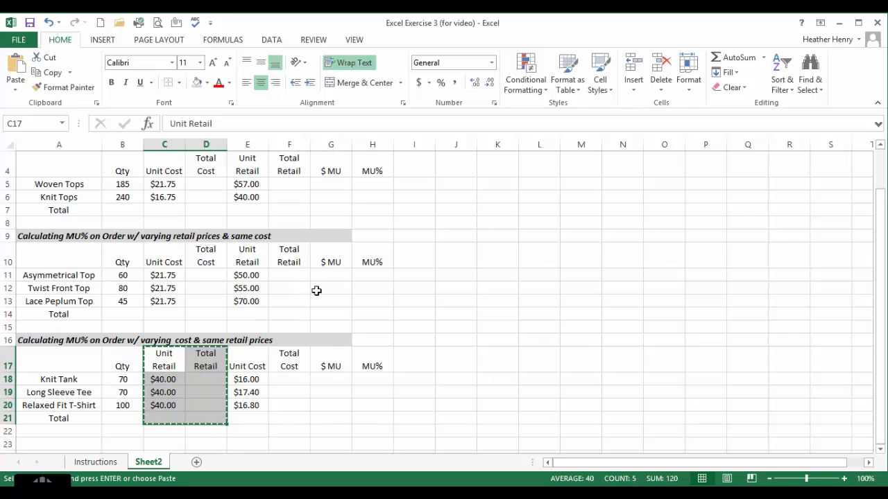
left_click(316, 366)
right_click(320, 364)
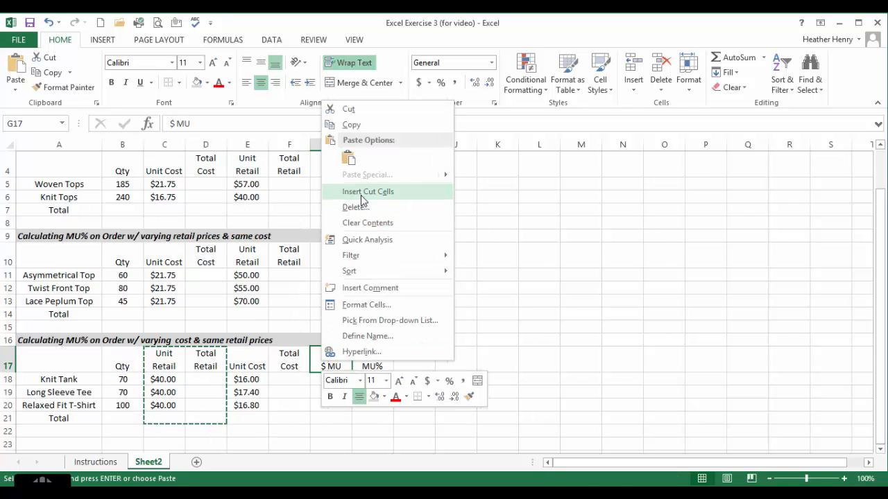
left_click(361, 193)
left_click(373, 365)
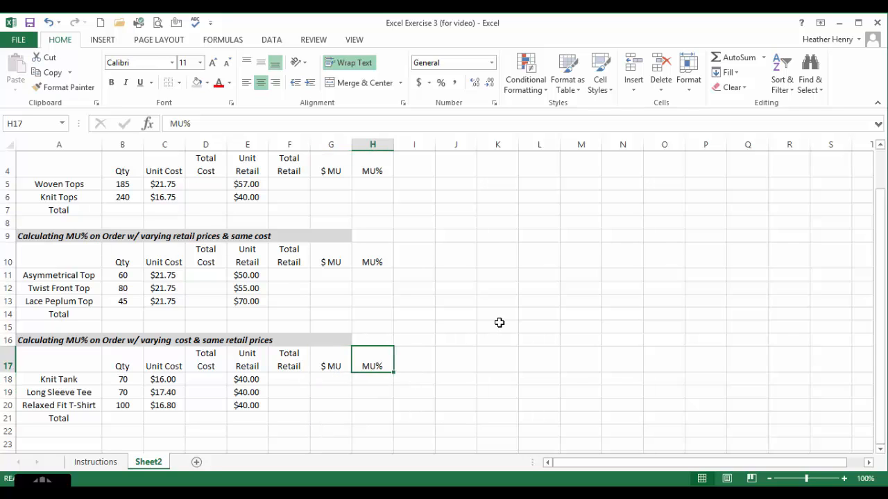
Step: Calculate the Woven Tops total cost in D5 with the formula =C5*B5
scroll(434, 318, "up", 2)
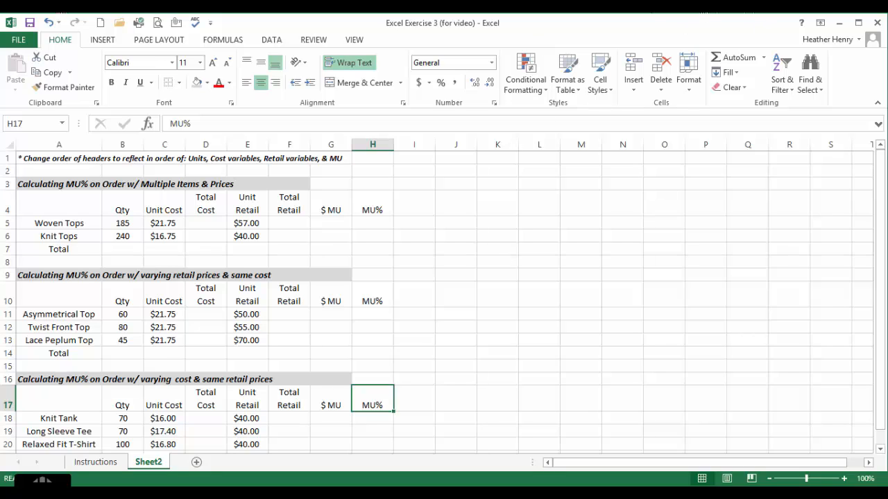
left_click(214, 222)
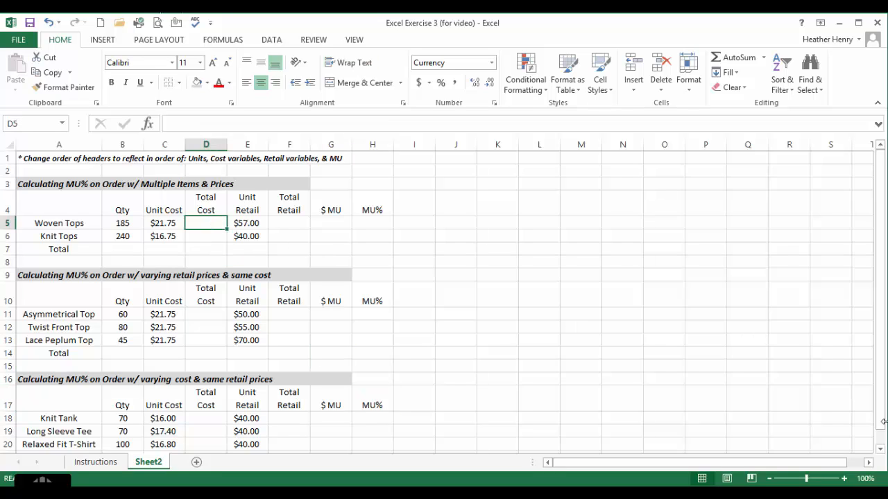
type("=")
left_click(173, 223)
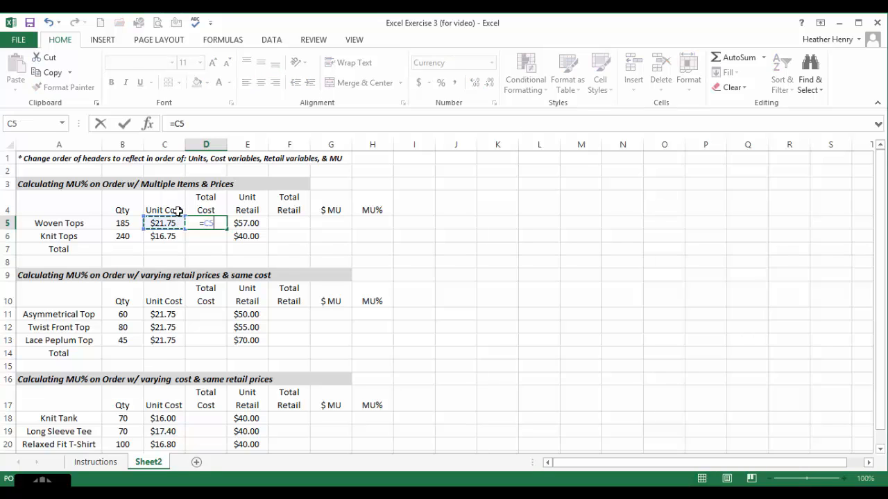
type("*")
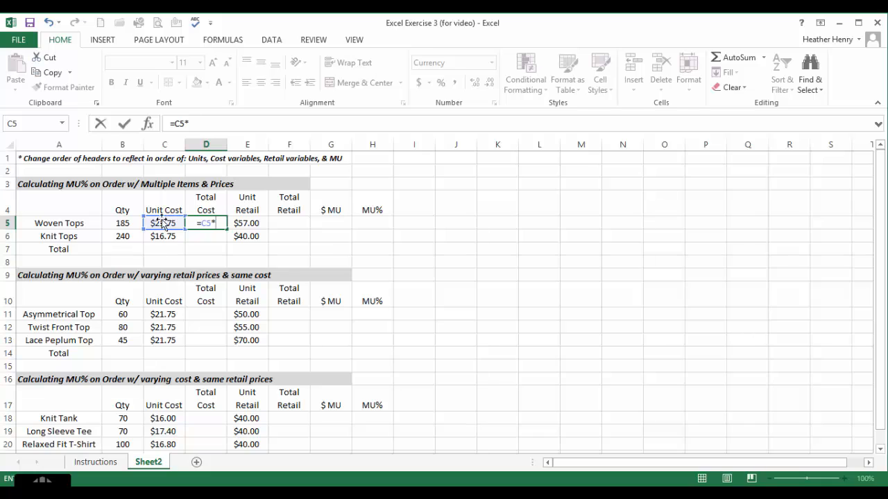
left_click(121, 224)
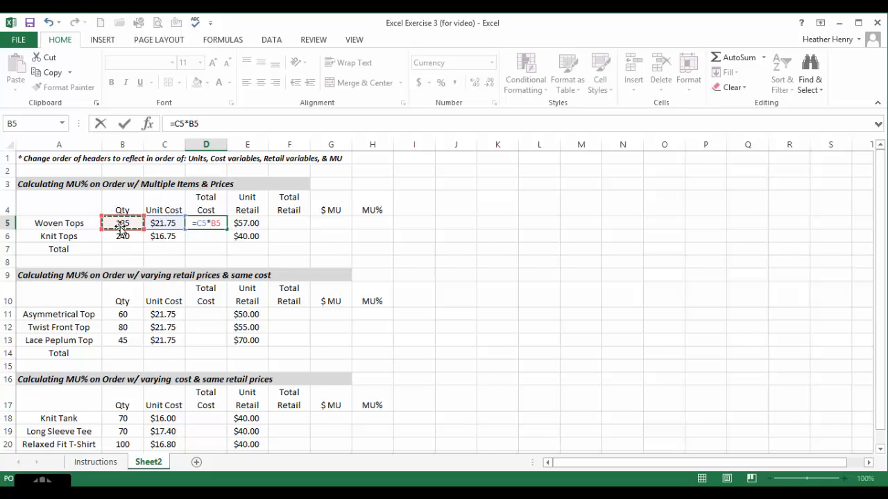
key("Return")
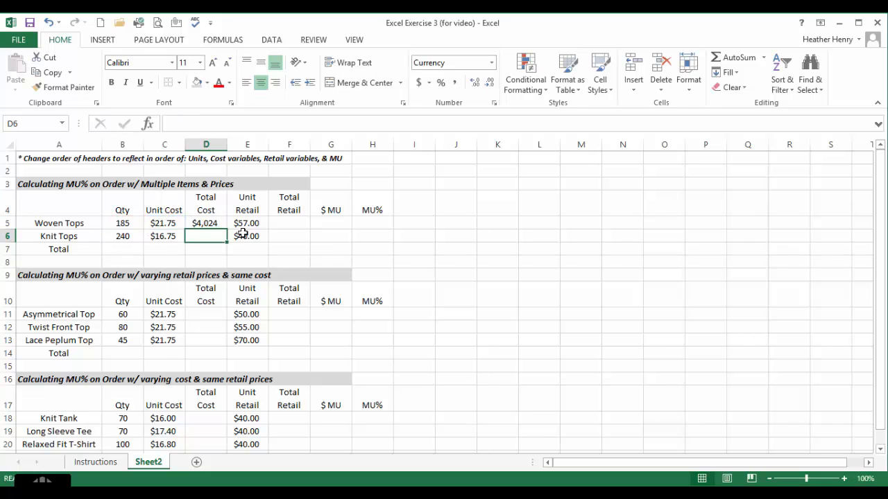
Step: Fill the Total Cost formula from D5 down to the Knit Tops row and check its cell references in D6
left_click(221, 224)
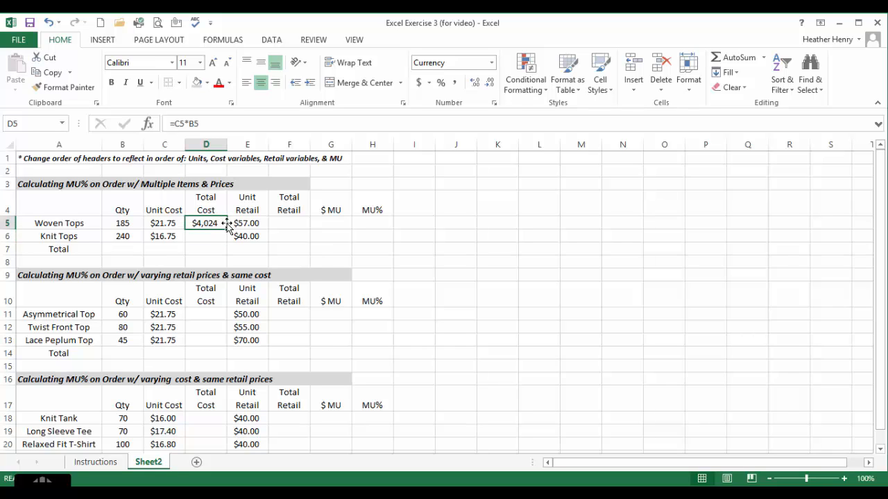
left_click_drag(227, 229, 227, 241)
left_click(212, 235)
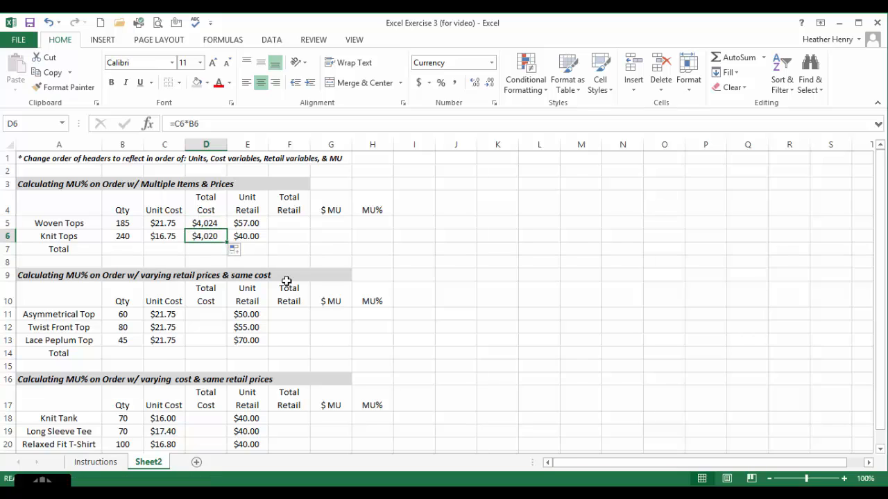
key("F2")
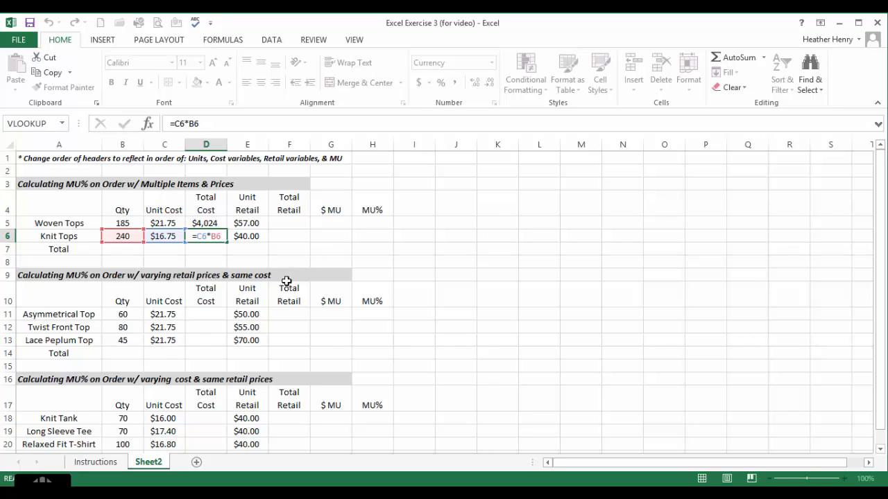
key("Return")
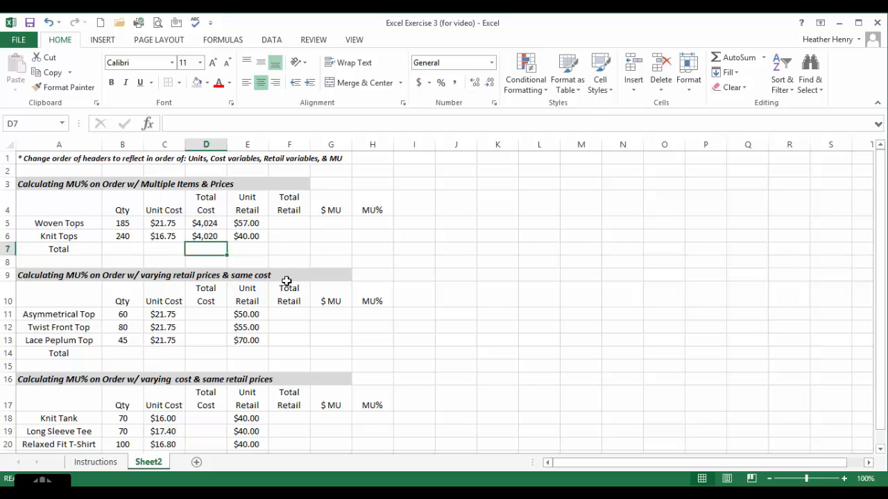
Step: Calculate the Woven Tops total retail in F5 with the formula =E5*B5
left_click(289, 224)
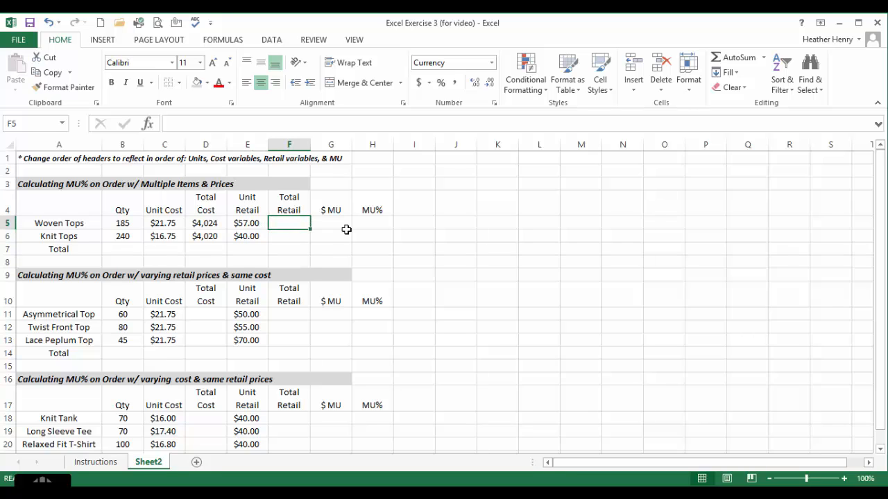
type("=")
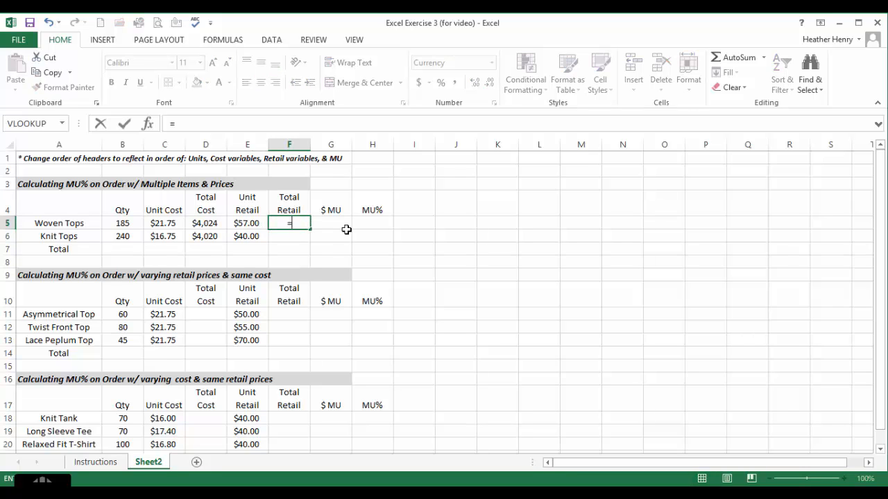
left_click(255, 228)
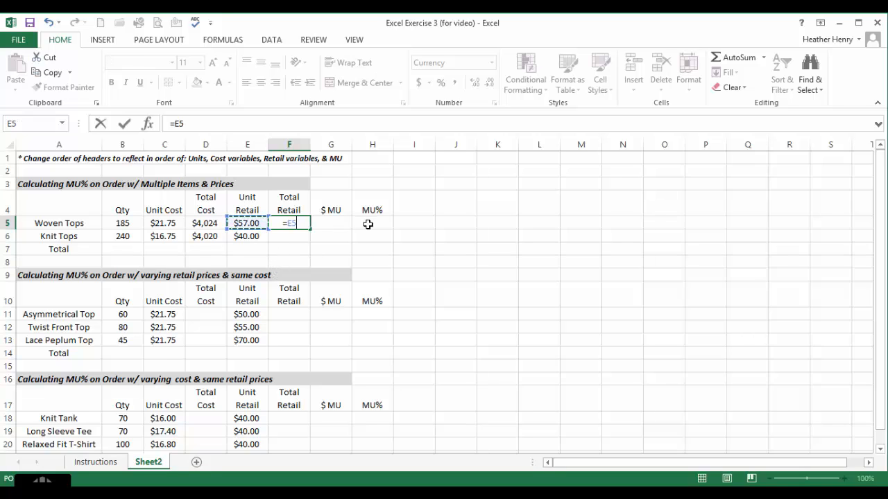
type("*")
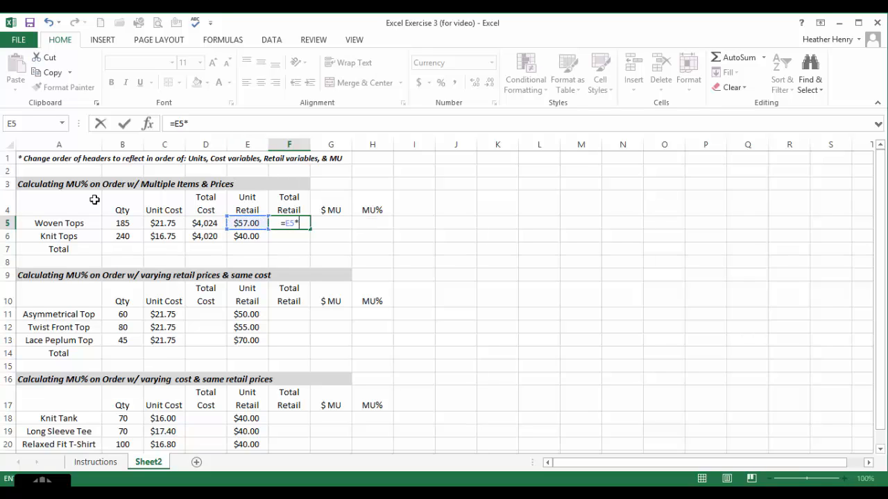
left_click(106, 223)
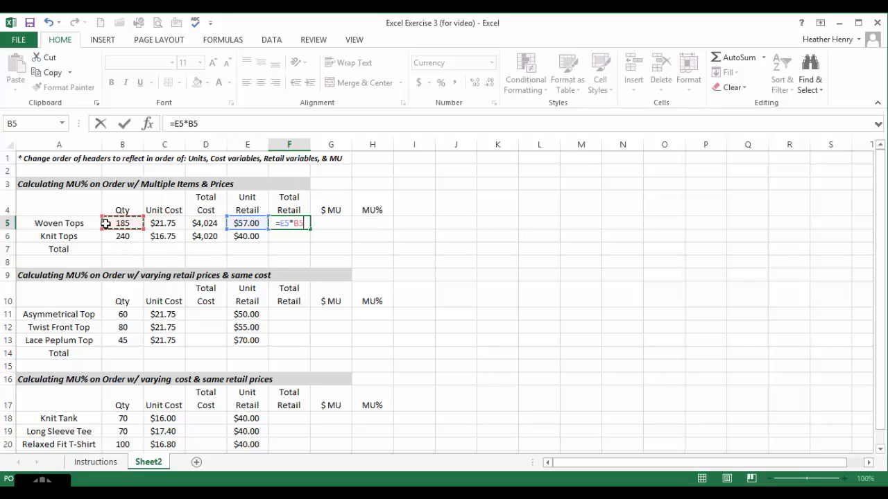
key("Return")
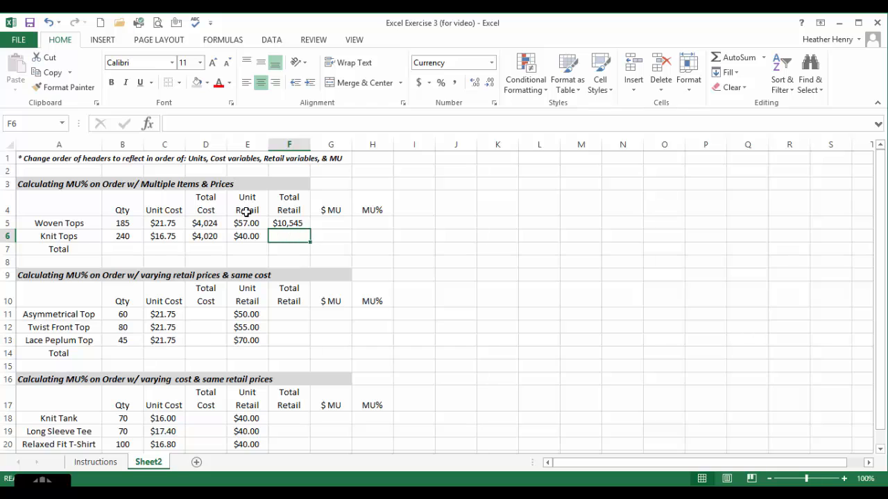
Step: Fill the Total Retail formula from F5 down to F6 for Knit Tops
left_click(286, 224)
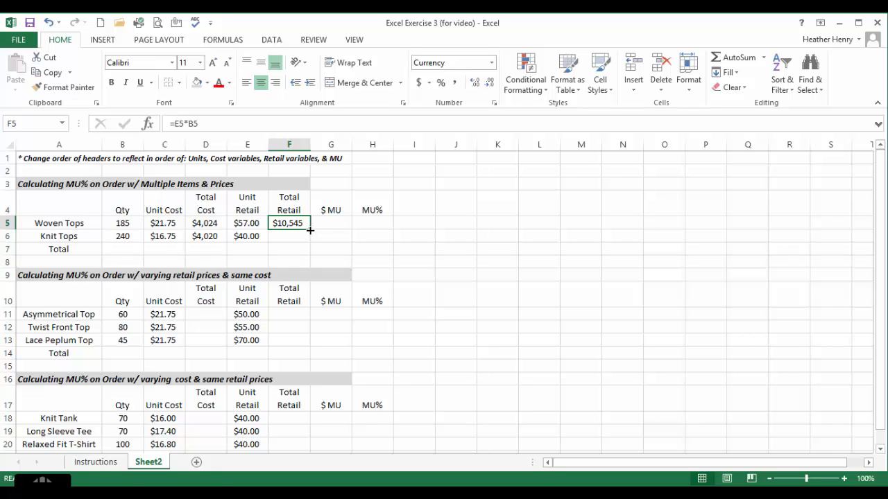
left_click_drag(310, 230, 303, 238)
left_click(303, 238)
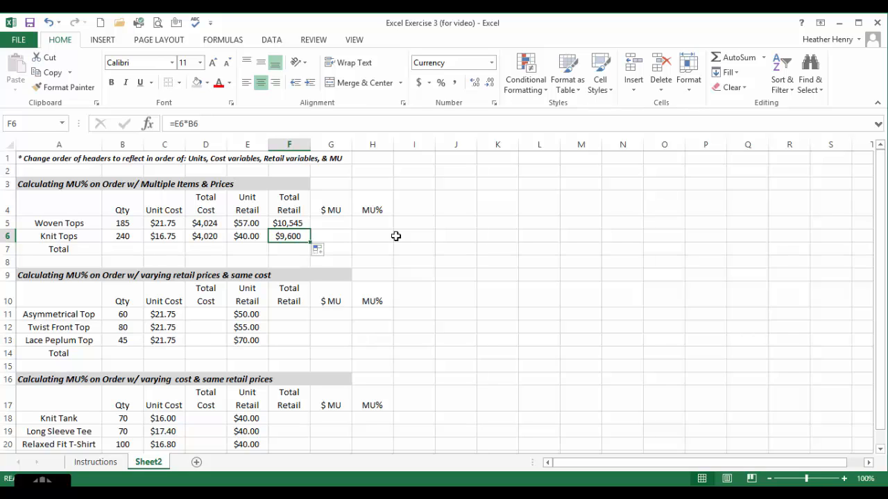
Step: Calculate the Woven Tops $ MU in G5 as total retail minus total cost, =F5-D5
left_click(329, 224)
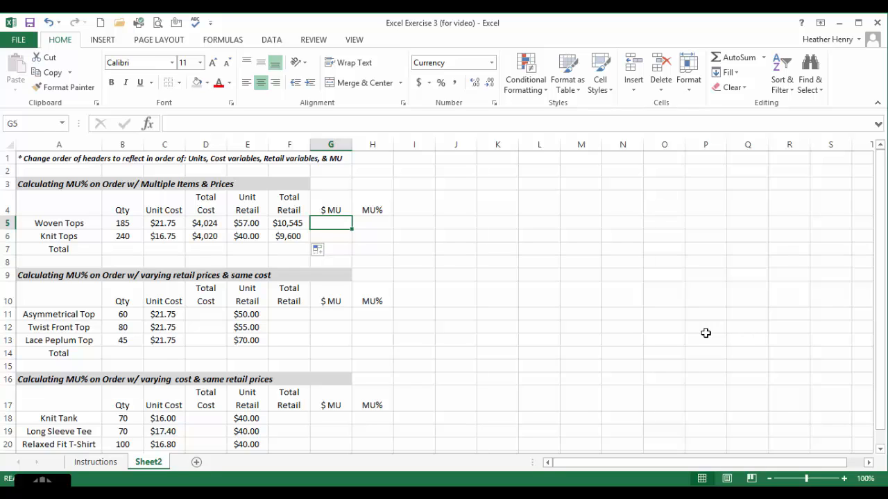
type("=")
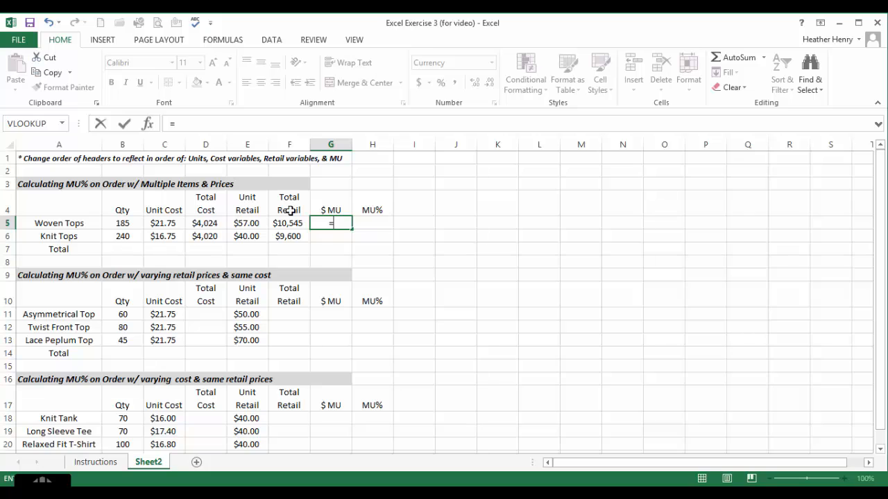
left_click(291, 223)
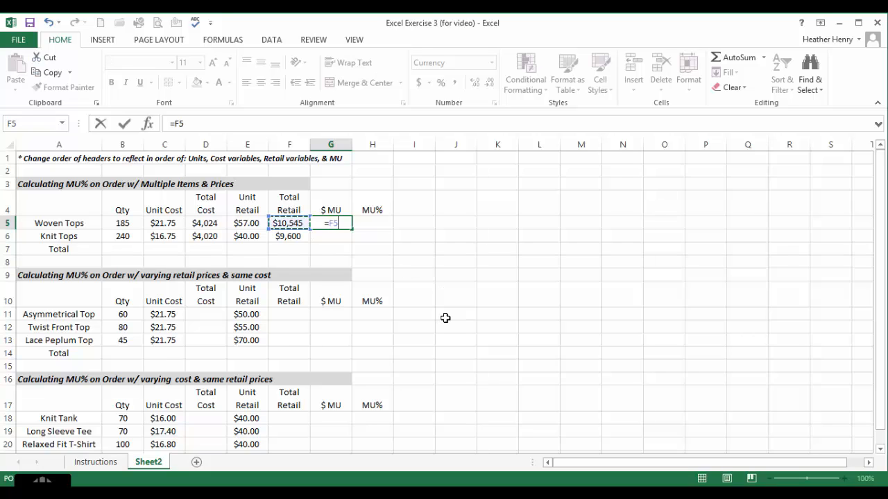
type("-")
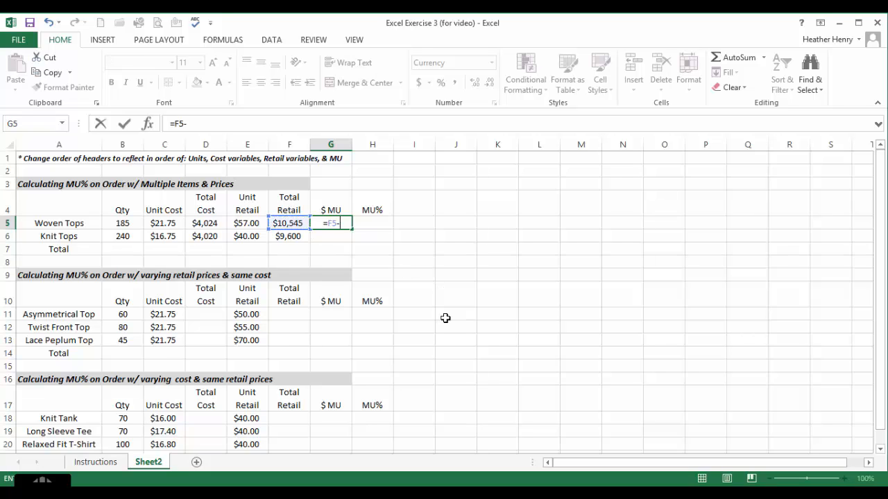
left_click(201, 223)
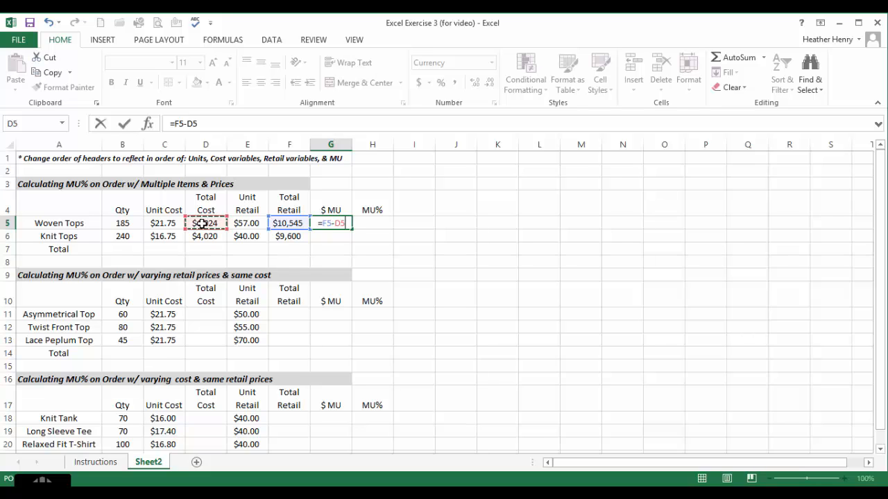
key("Return")
Step: Calculate the Knit Tops $ MU in G6 with the formula =F6-D6
type("=")
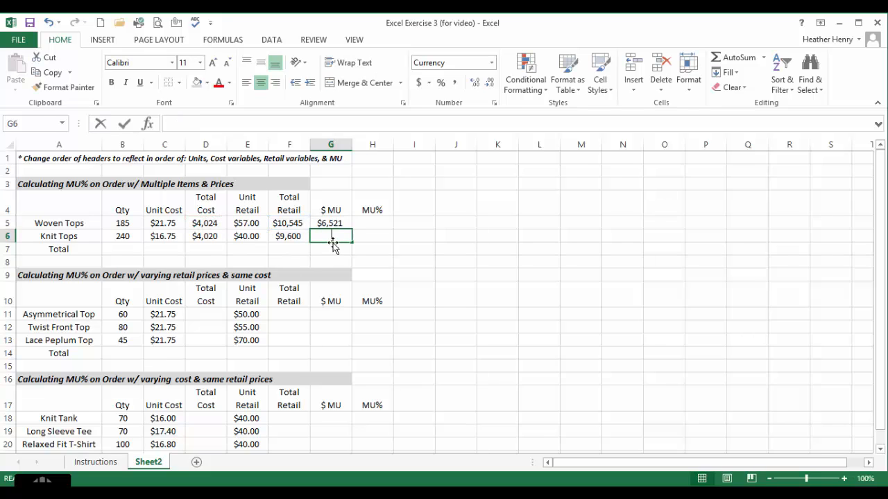
left_click(297, 235)
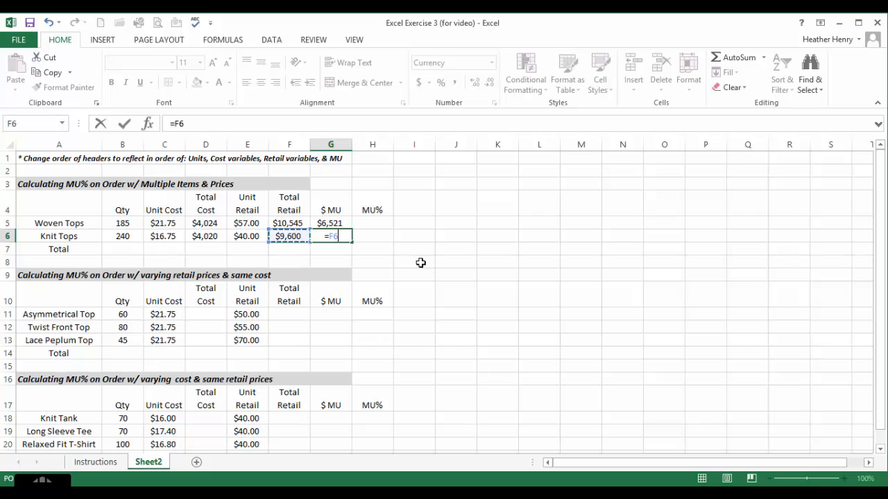
type("-")
left_click(220, 236)
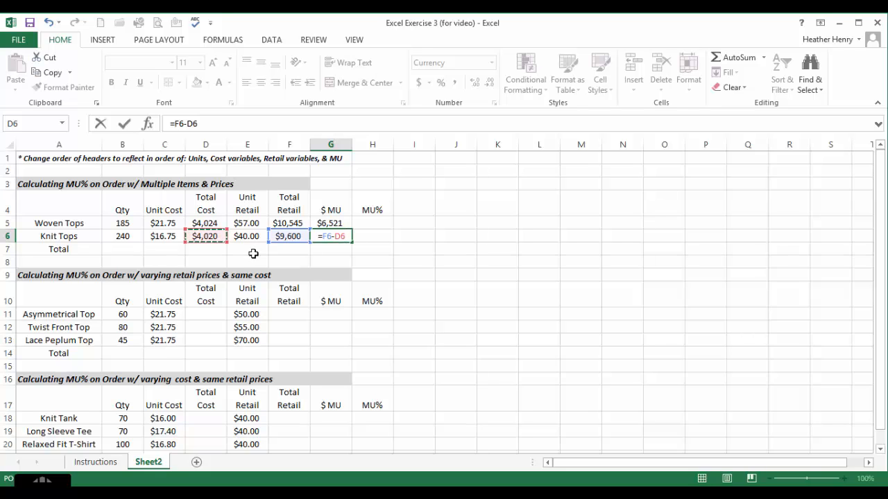
key("Return")
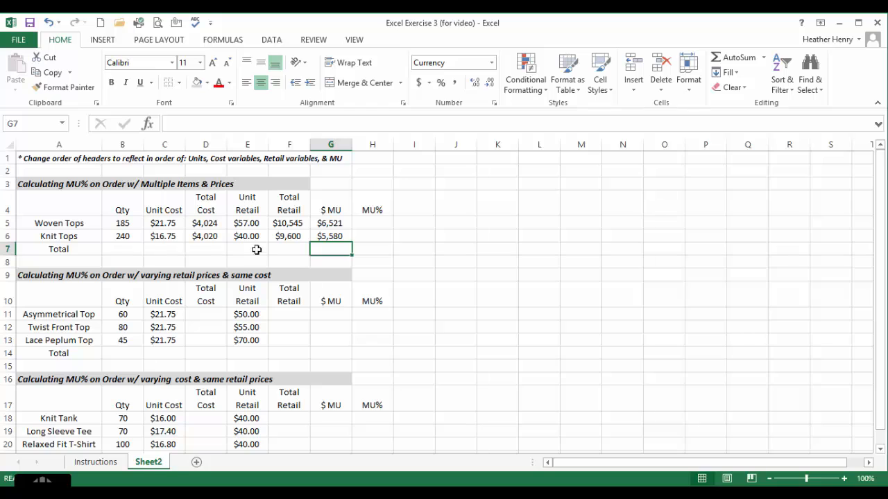
Step: Calculate the Woven Tops MU% in H5 as $ MU divided by total retail, =G5/F5
left_click(364, 226)
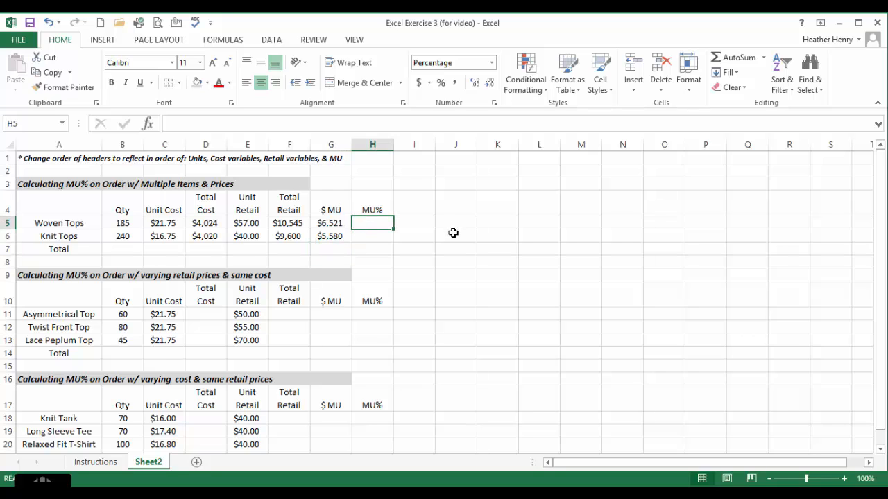
type("=")
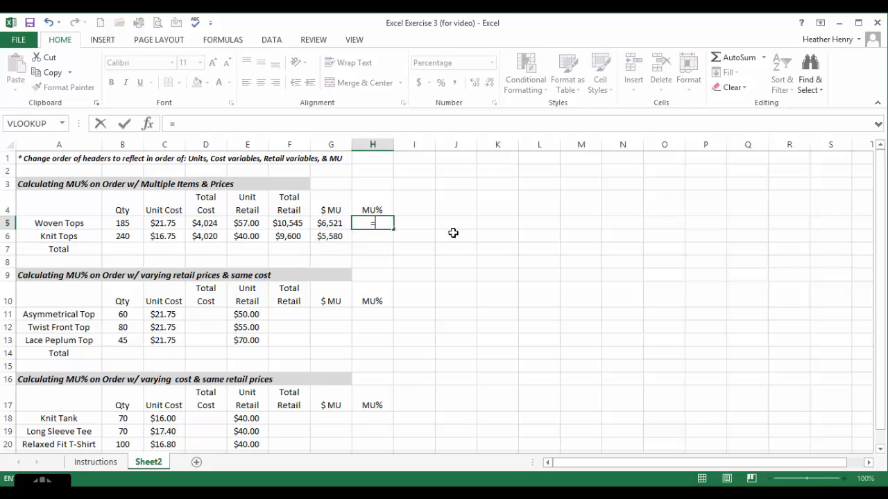
left_click(330, 222)
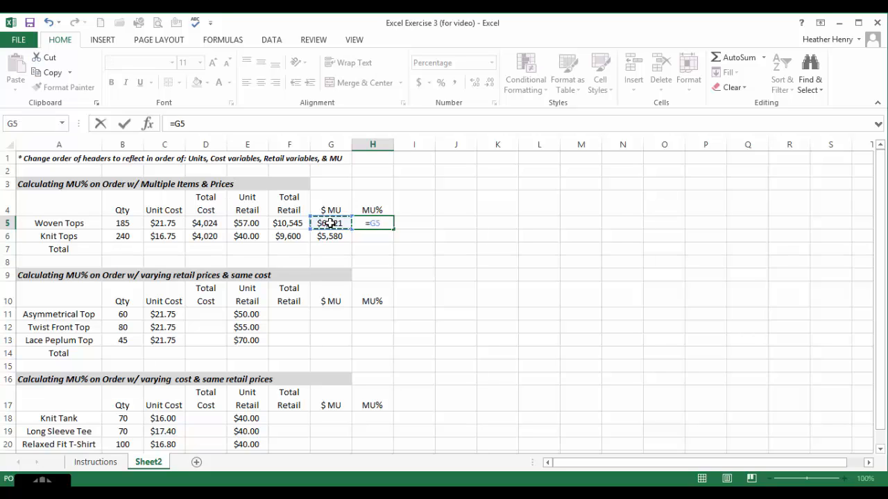
type("/")
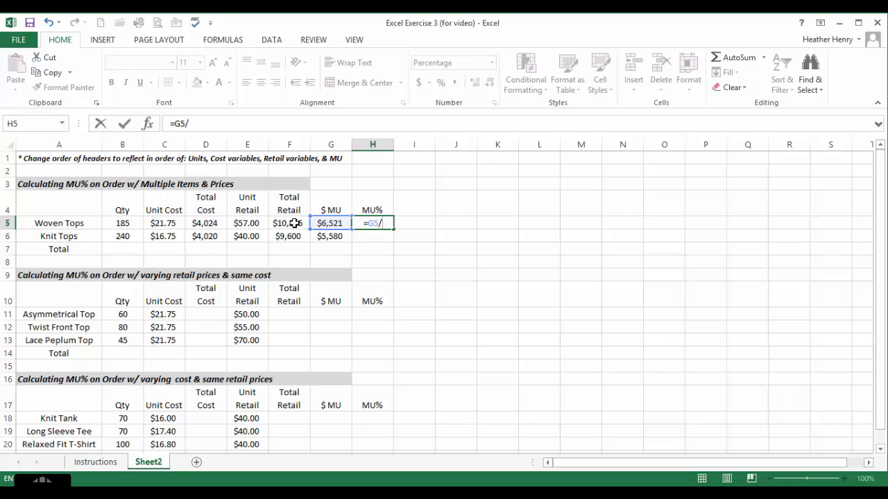
left_click(297, 223)
key("Return")
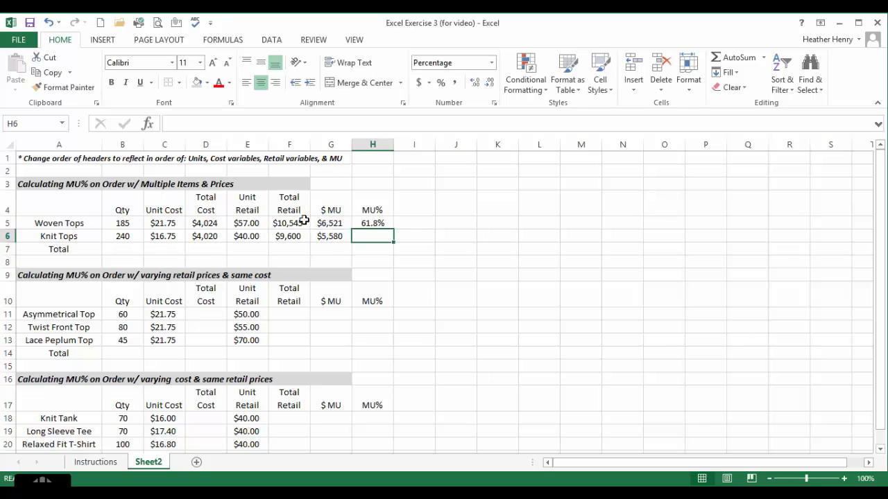
Step: Fill the MU% formula from H5 down to H6 for Knit Tops
left_click(367, 223)
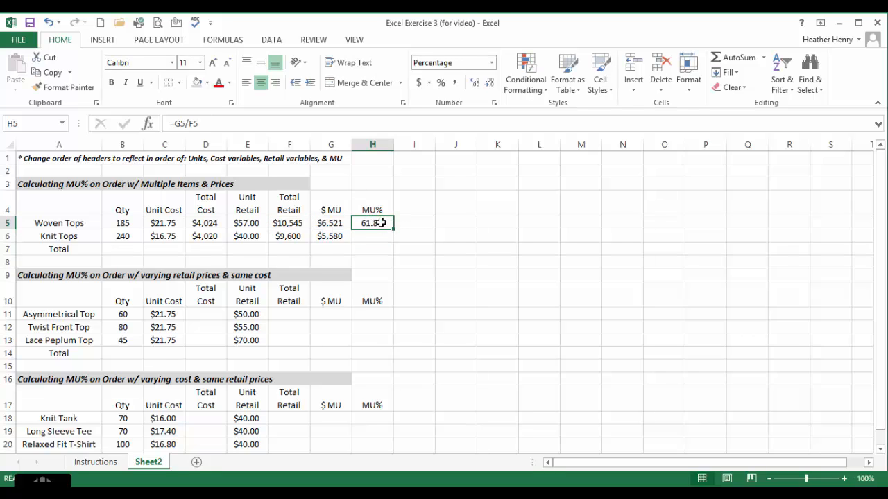
left_click_drag(393, 229, 397, 240)
left_click(357, 235)
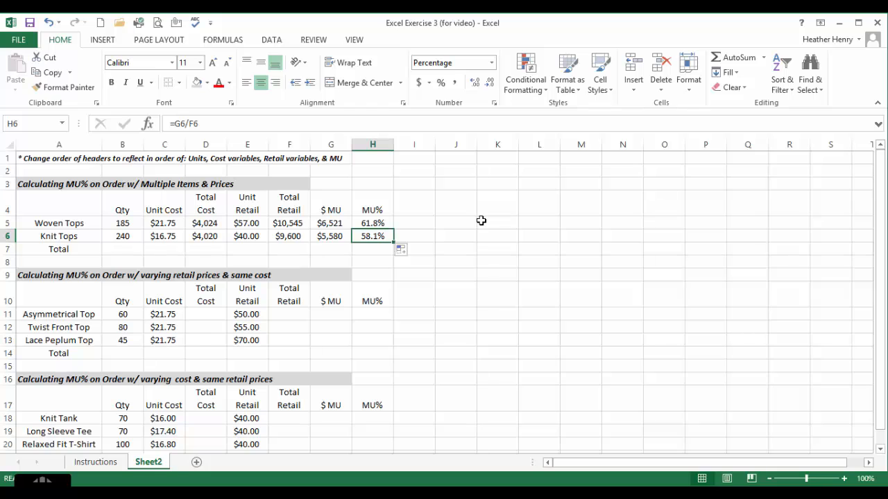
left_click(300, 227)
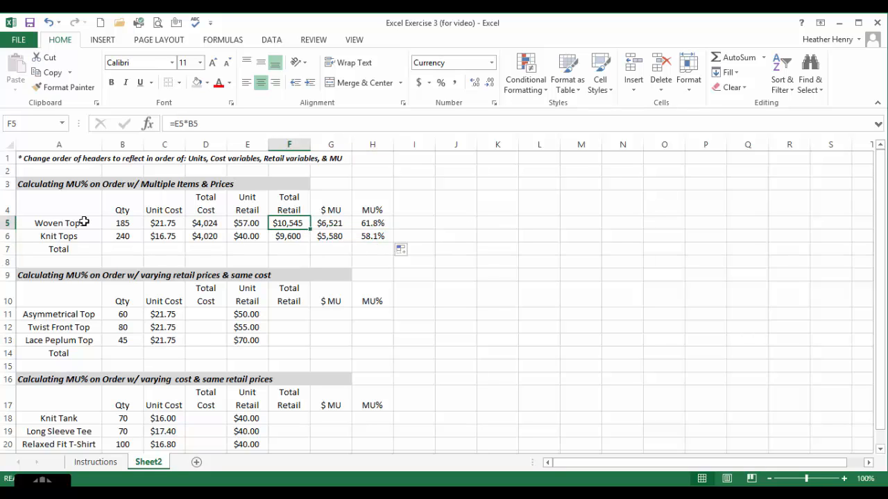
Step: Total the quantities of the multiple items table in B7 with =SUM(B5:B6)
left_click(113, 250)
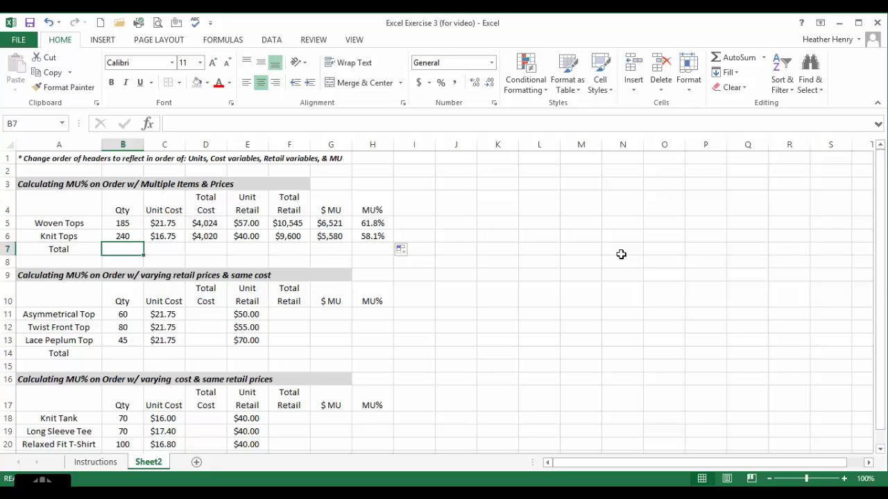
type("=sum(")
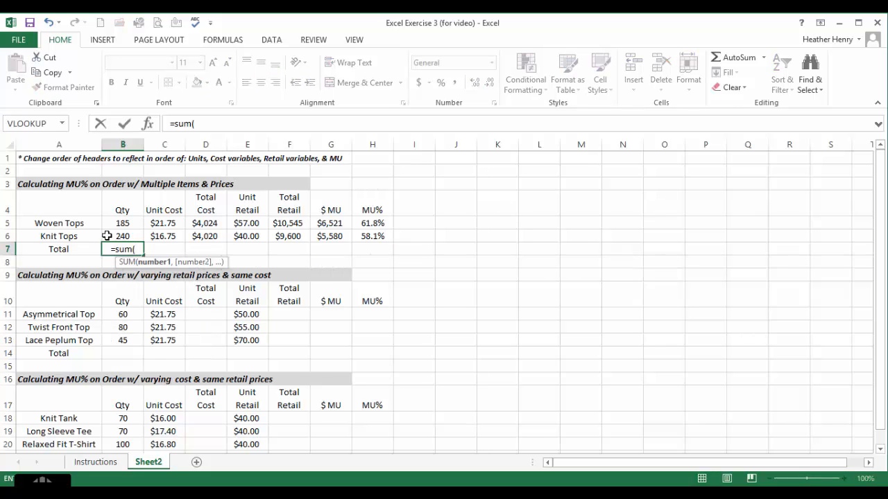
left_click_drag(121, 226, 123, 235)
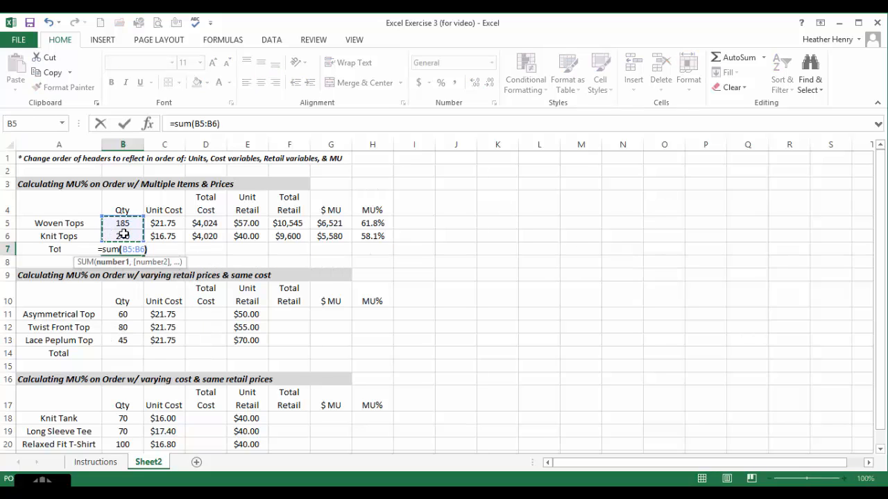
key("Return")
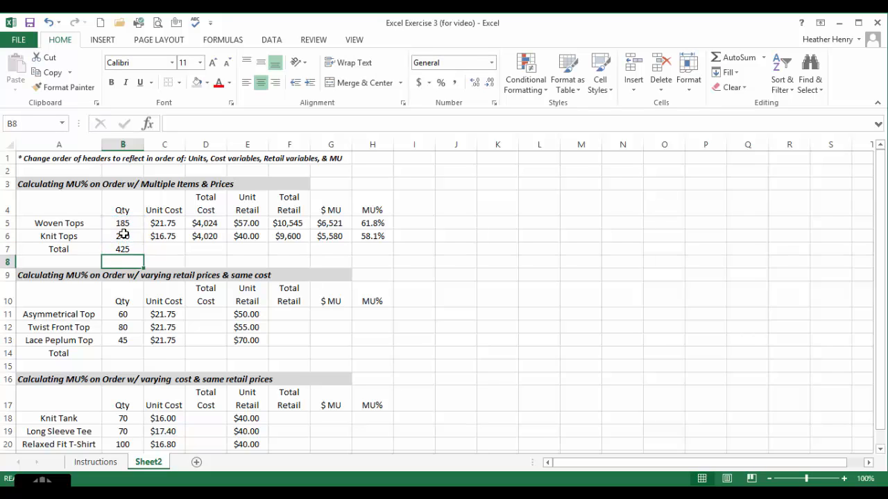
Step: Add the two total cost amounts in D7 of the Total row with =D5+D6
key("Up")
key("Right")
key("Right")
type("=")
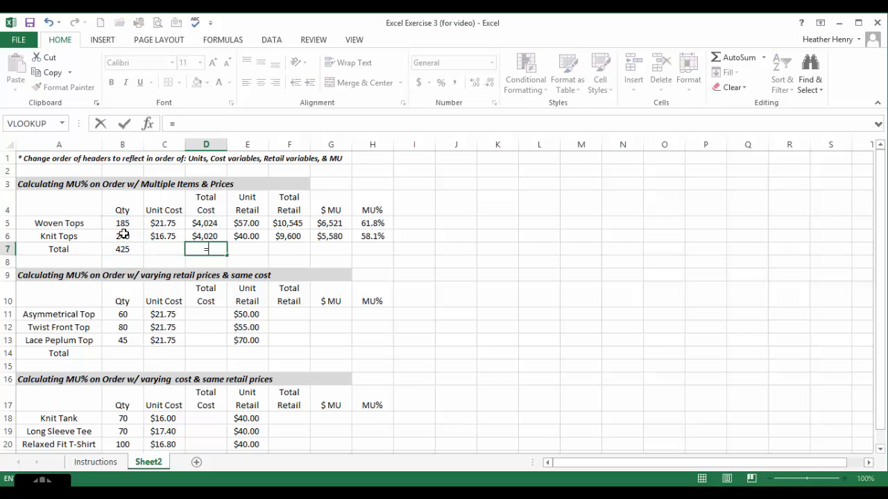
left_click(212, 223)
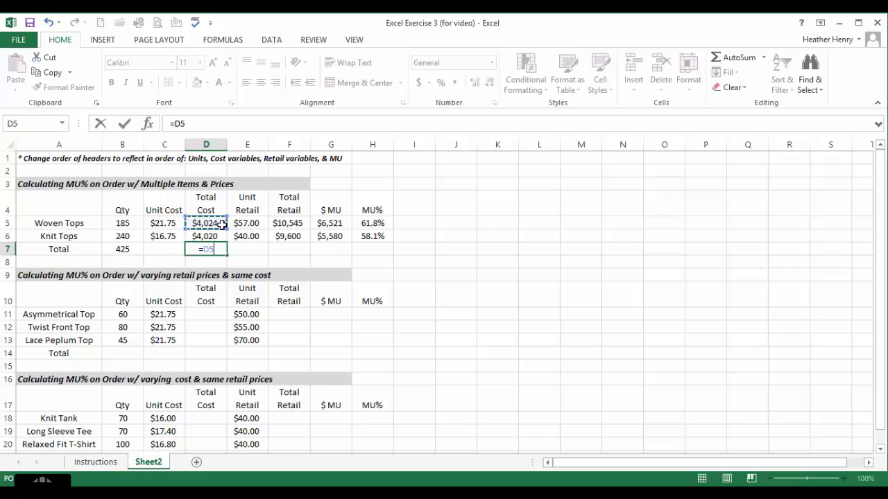
type("+")
left_click(221, 236)
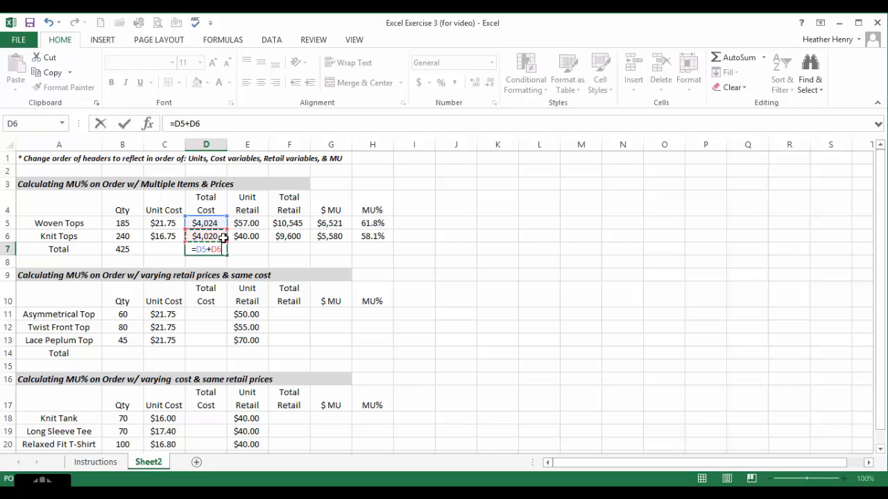
key("Return")
Step: Add the two total retail amounts in F7 of the Total row with =F5+F6
left_click(256, 252)
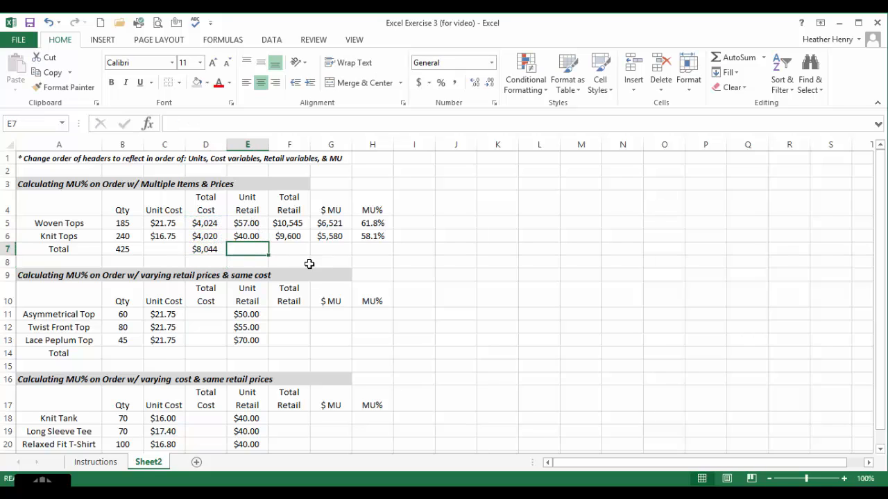
left_click(301, 251)
type("=")
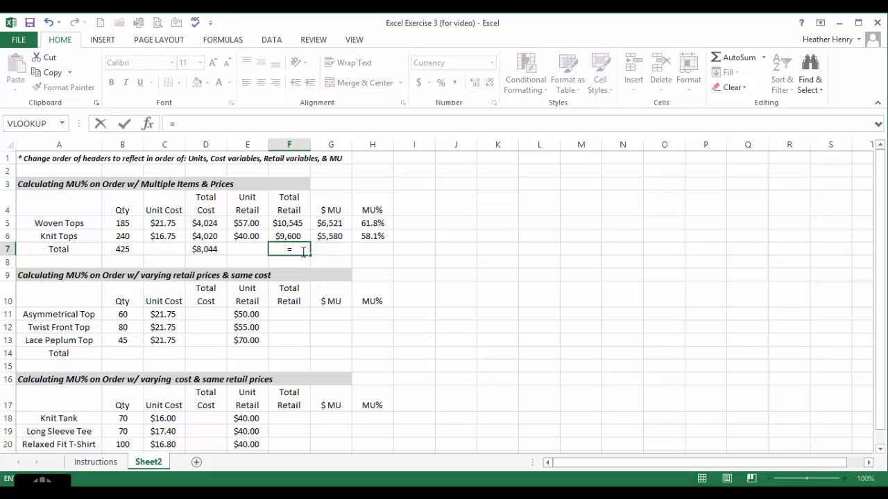
left_click(297, 223)
type("+")
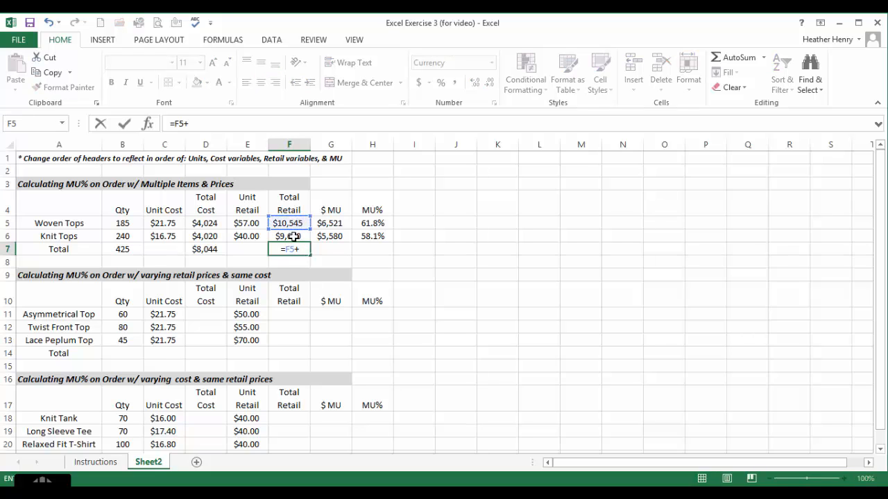
left_click(294, 237)
key("Return")
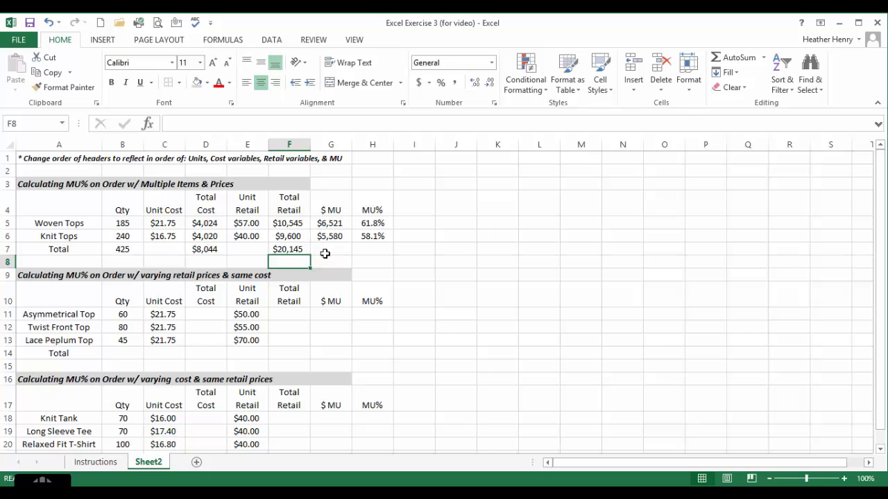
Step: Fill the total retail sum from F7 across to G7 to total the $ MU, and check the copied formula's cell references
left_click(319, 253)
left_click(305, 253)
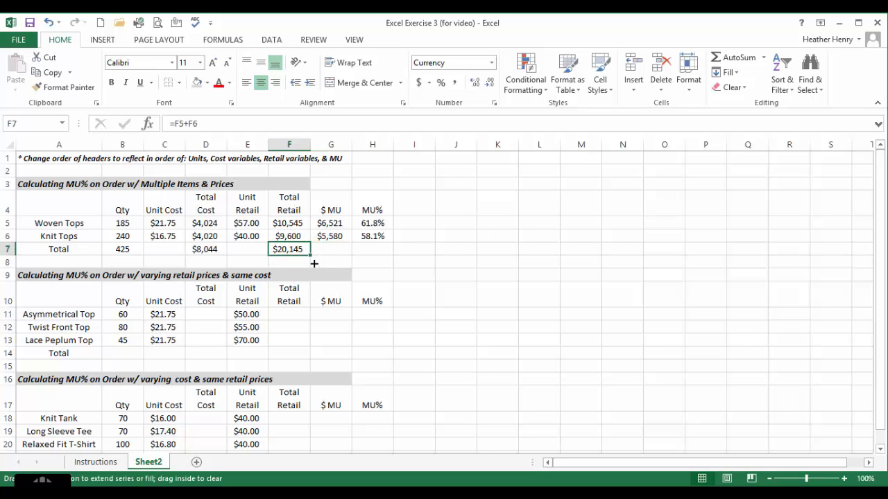
left_click_drag(315, 264, 317, 258)
left_click_drag(333, 252, 337, 252)
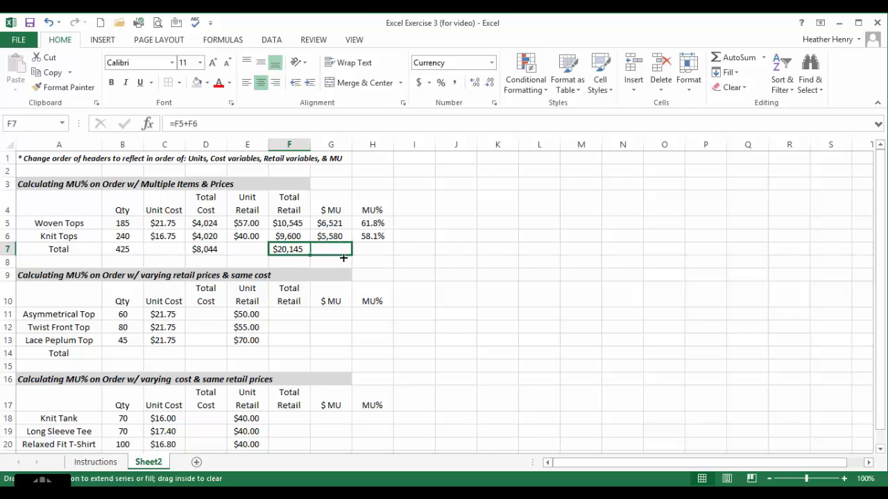
left_click_drag(343, 257, 346, 253)
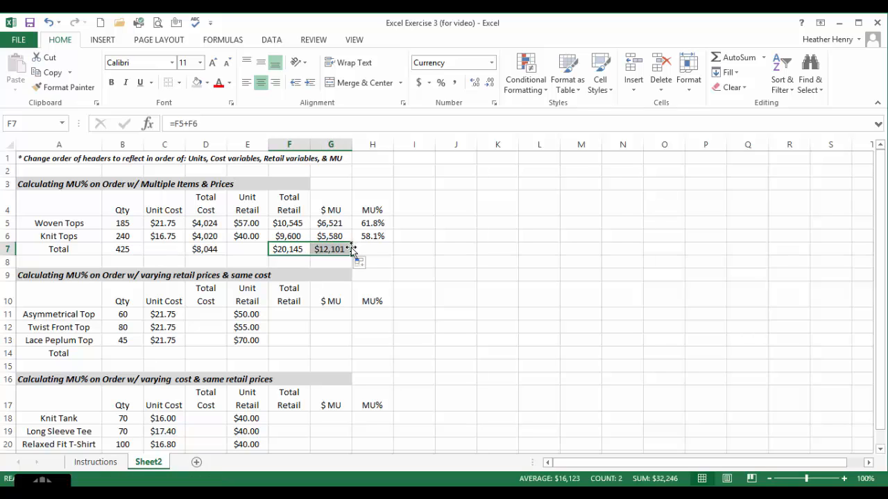
left_click(340, 250)
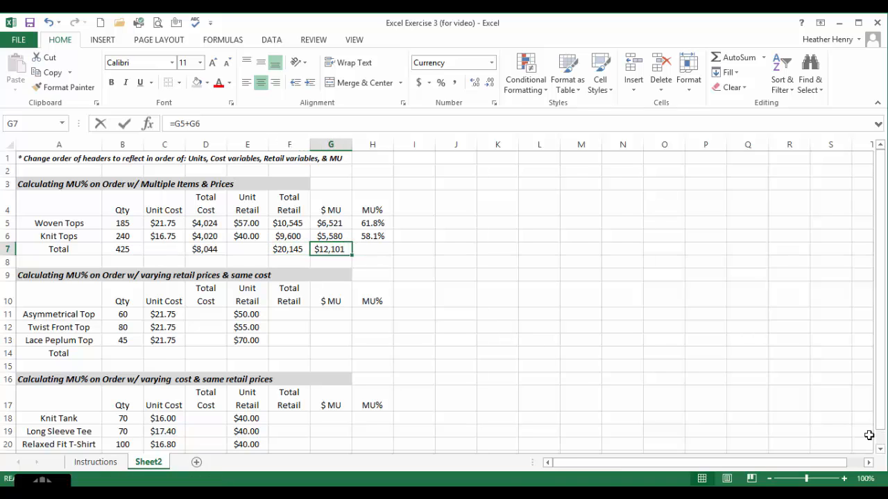
key("F2")
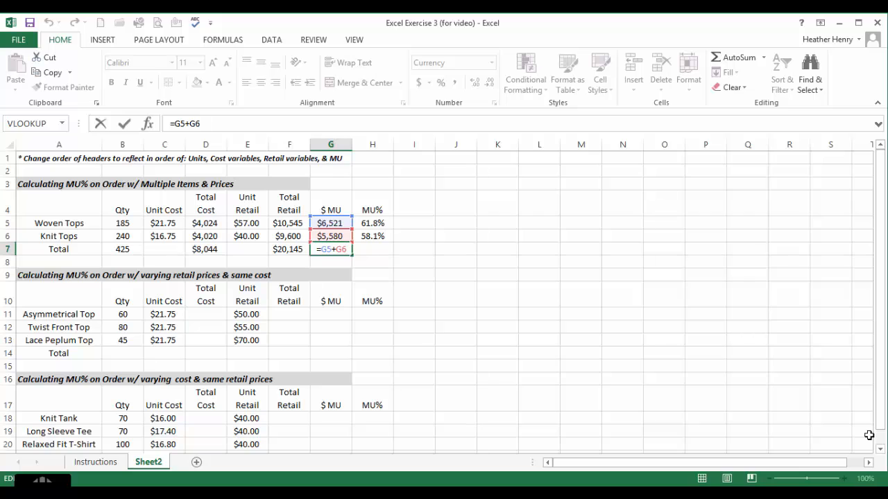
key("Escape")
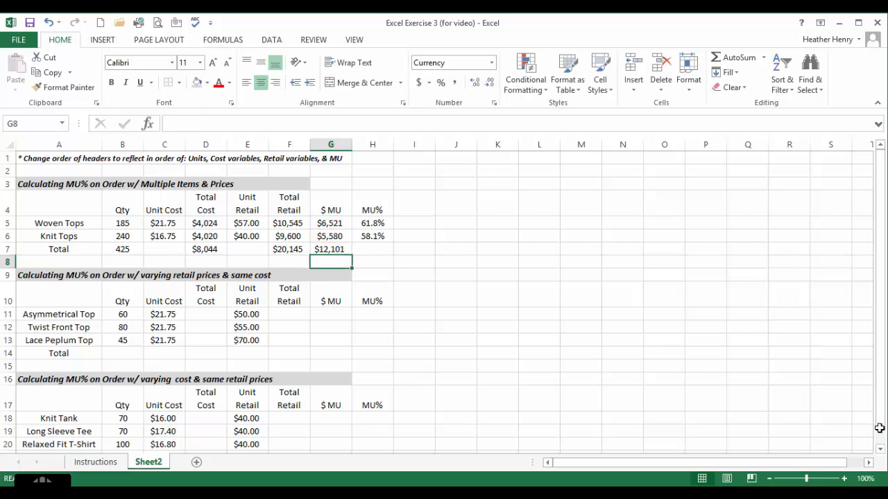
Step: Calculate the overall MU% in H7 as total $ MU divided by total retail, =G7/F7
left_click(388, 233)
left_click(387, 251)
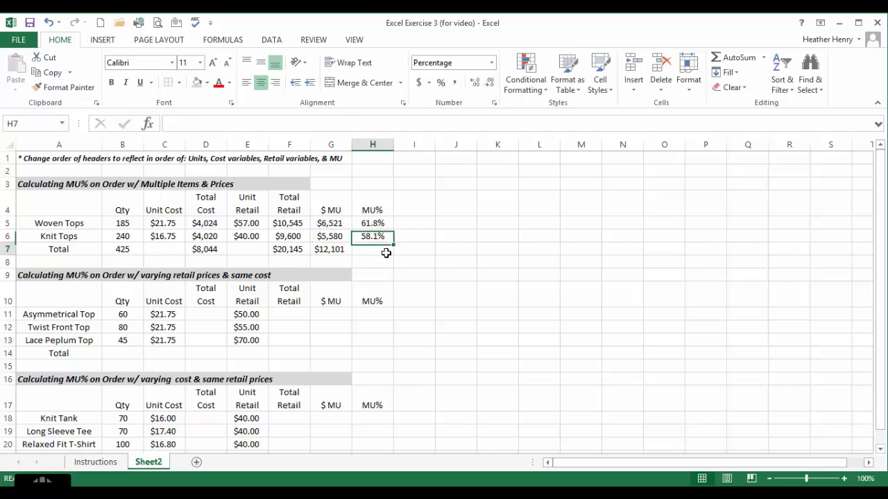
type("=")
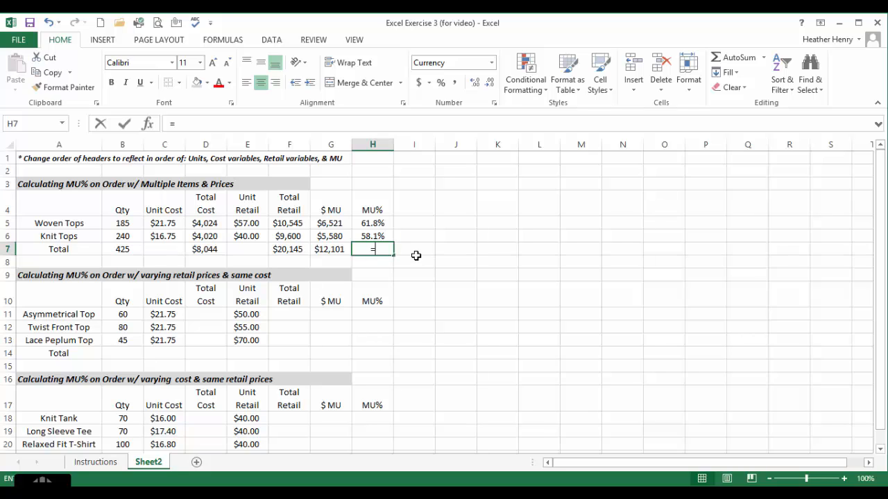
left_click(342, 249)
type("/")
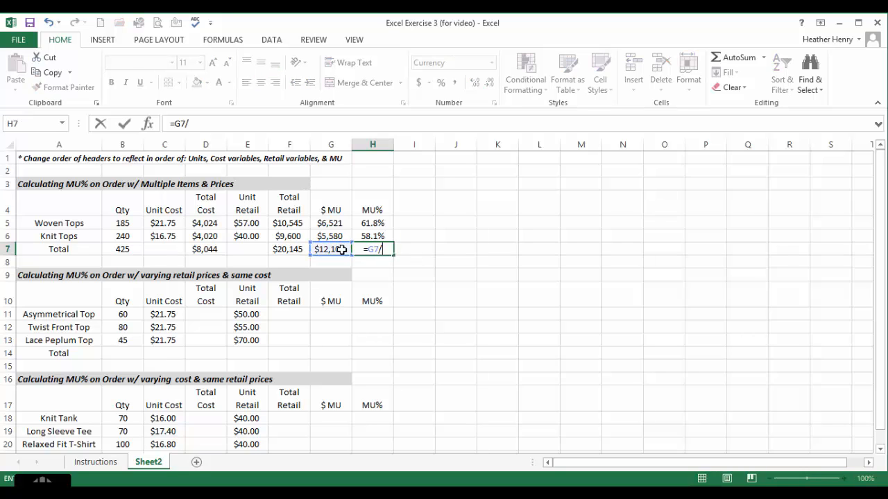
left_click(289, 250)
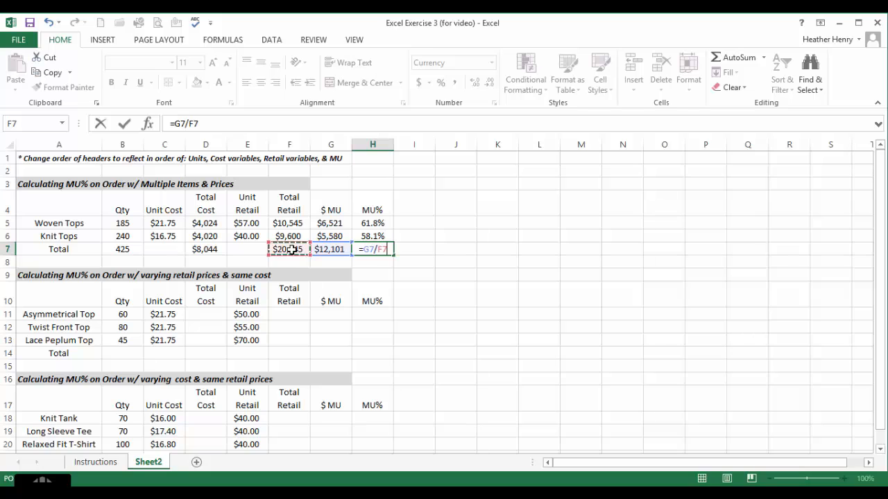
key("Return")
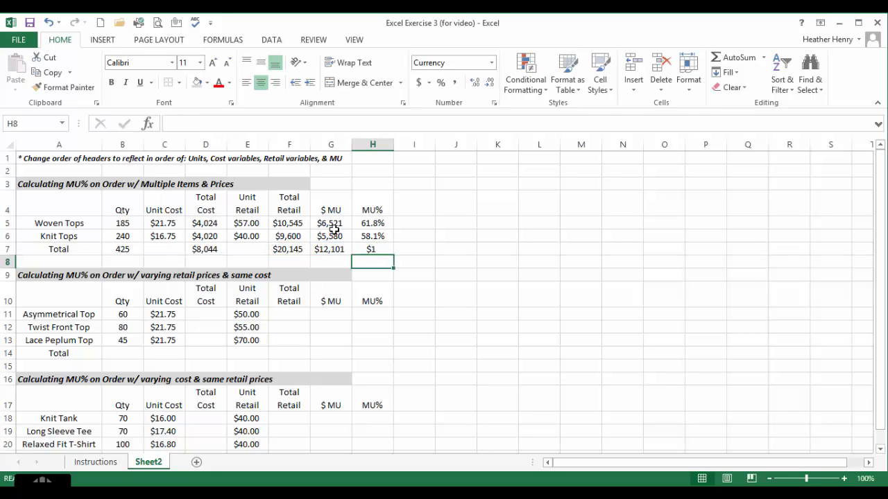
Step: Format the overall MU% in H7 as a percentage with one decimal place
left_click(381, 249)
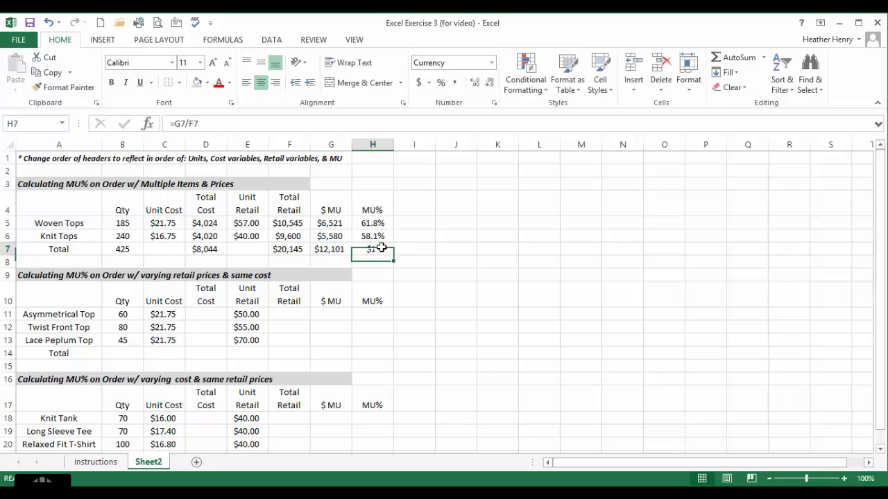
left_click(441, 83)
left_click(475, 85)
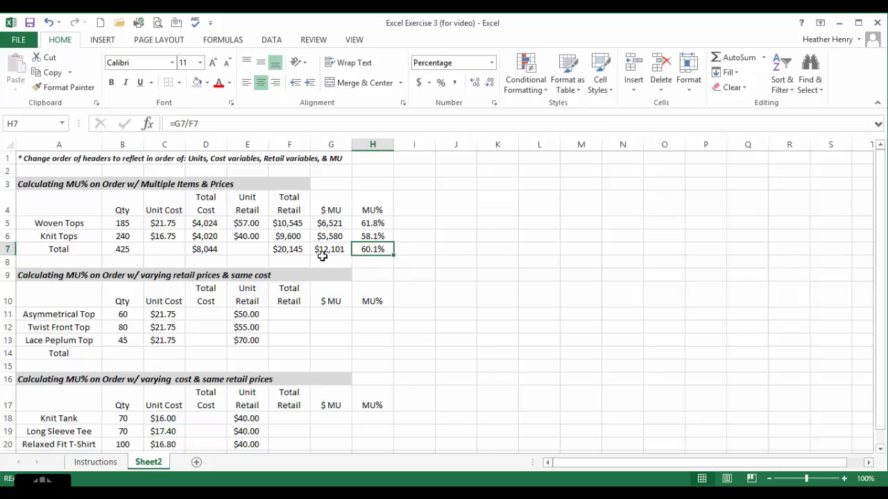
Step: Calculate the average unit cost in C7 as total cost divided by total quantity, =D7/B7
left_click(165, 249)
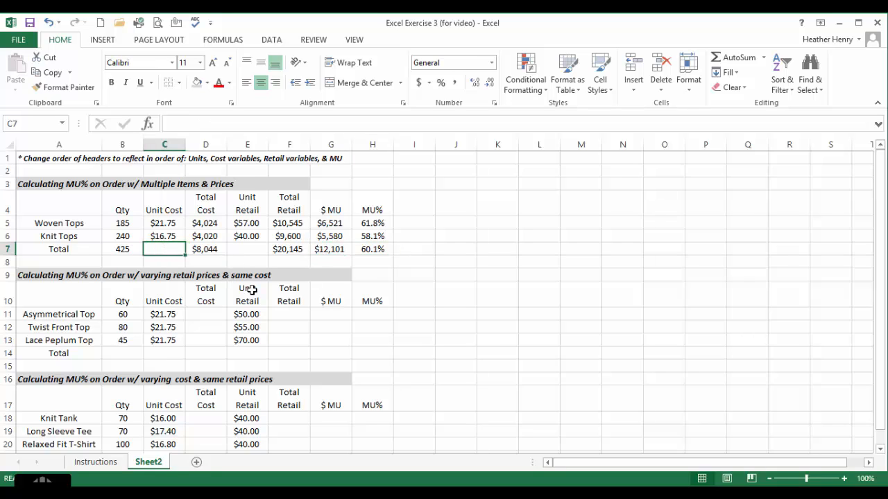
type("=")
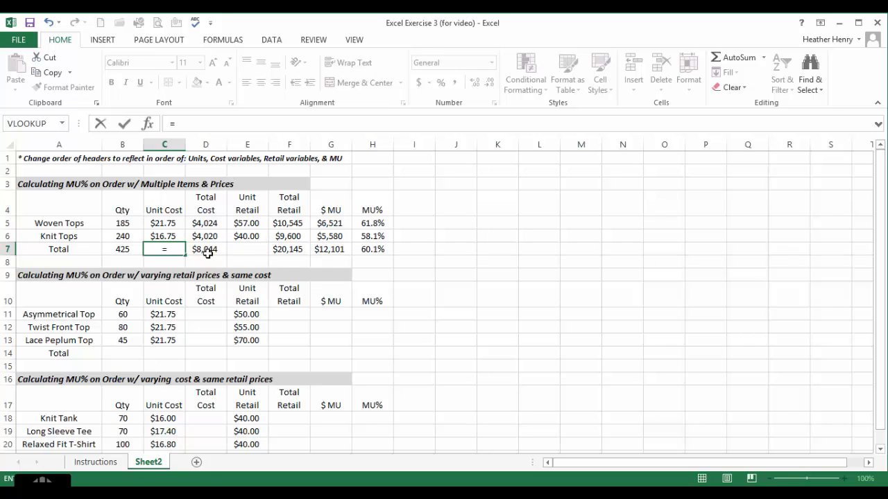
left_click(209, 248)
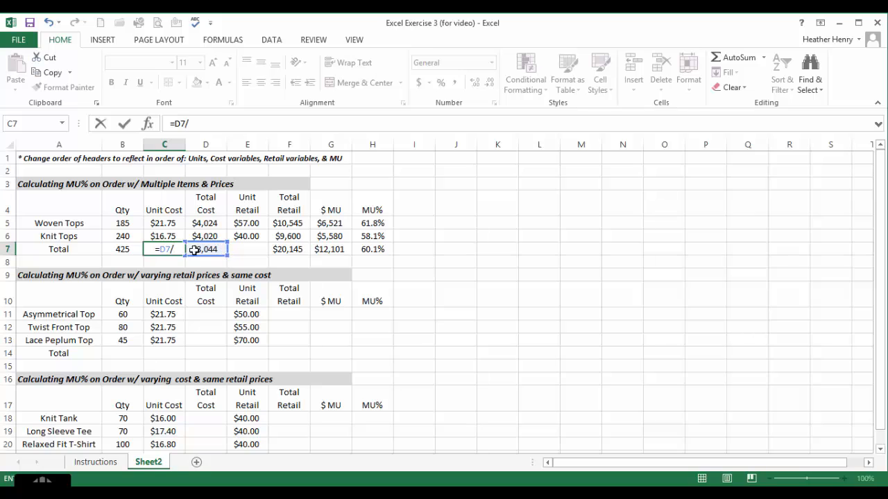
type("/")
left_click(122, 248)
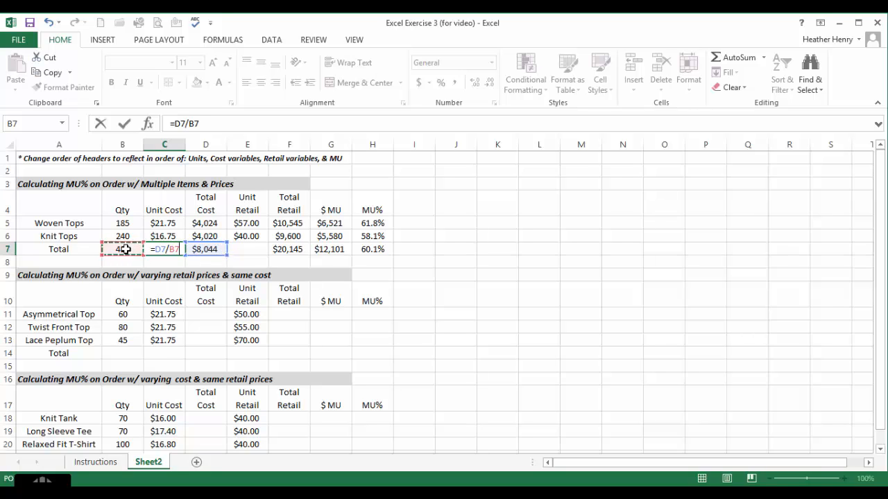
key("Return")
Step: Apply the Accounting number format with two decimals to the average unit cost in C7
left_click(165, 250)
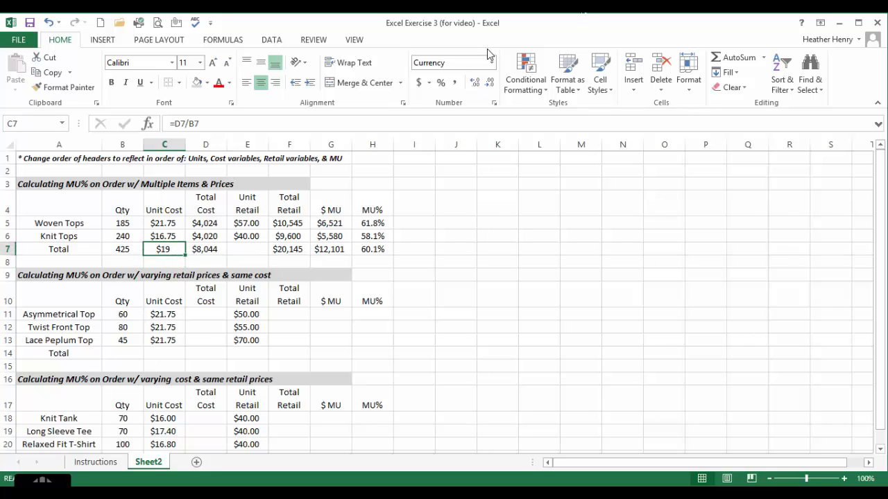
left_click(418, 83)
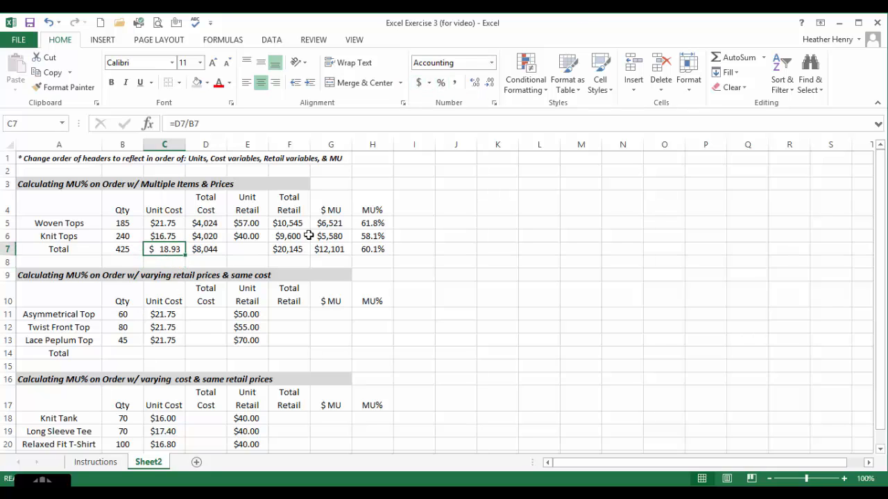
left_click(234, 250)
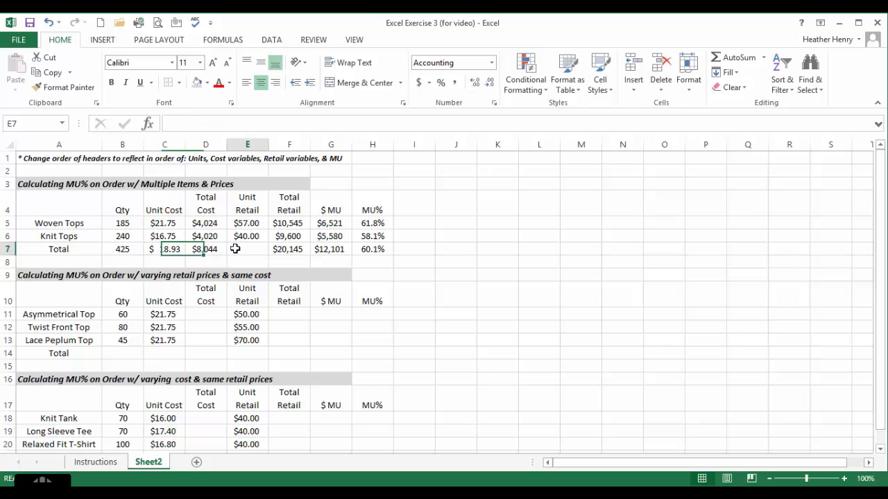
left_click(169, 253)
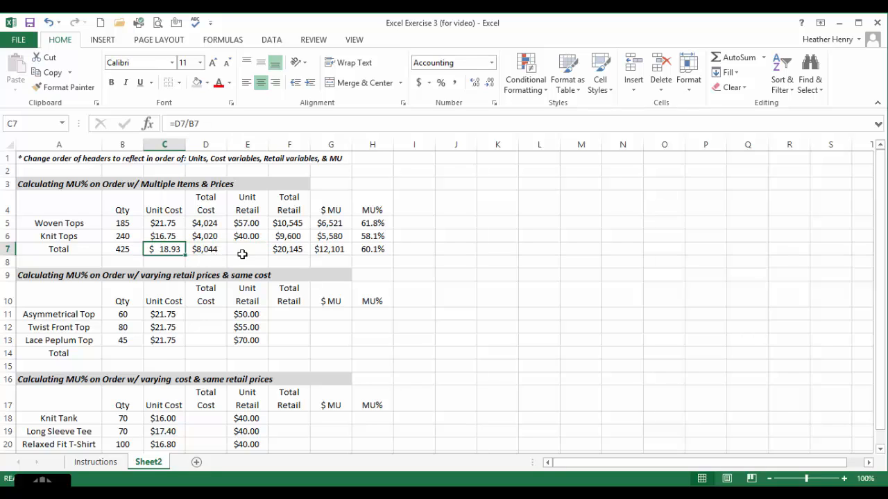
Step: Calculate the average unit retail in E7 as total retail divided by total quantity, =F7/B7
left_click(242, 251)
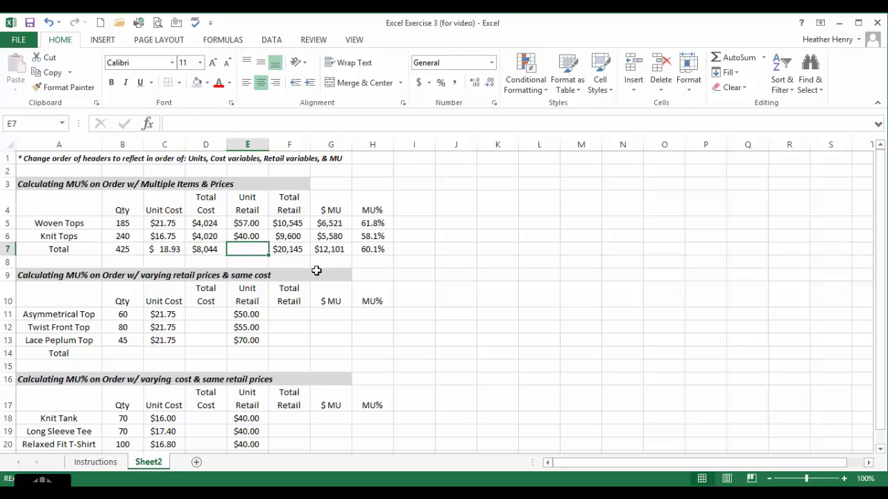
type("=")
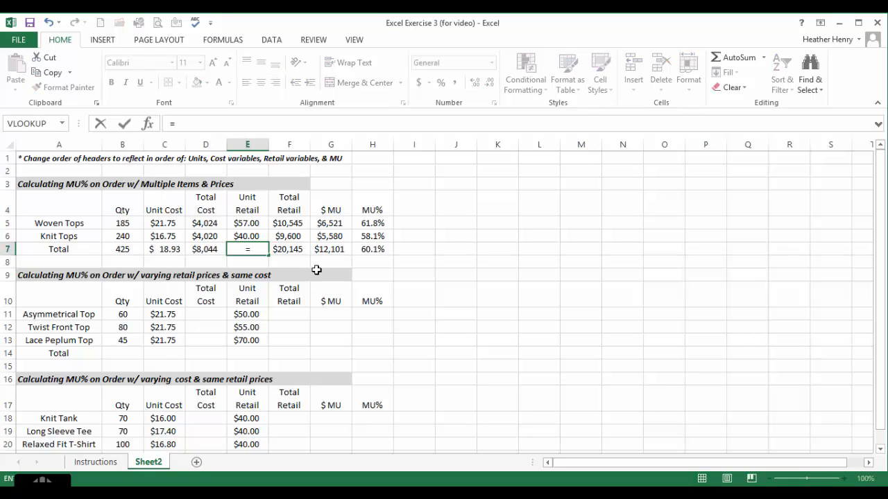
left_click(284, 249)
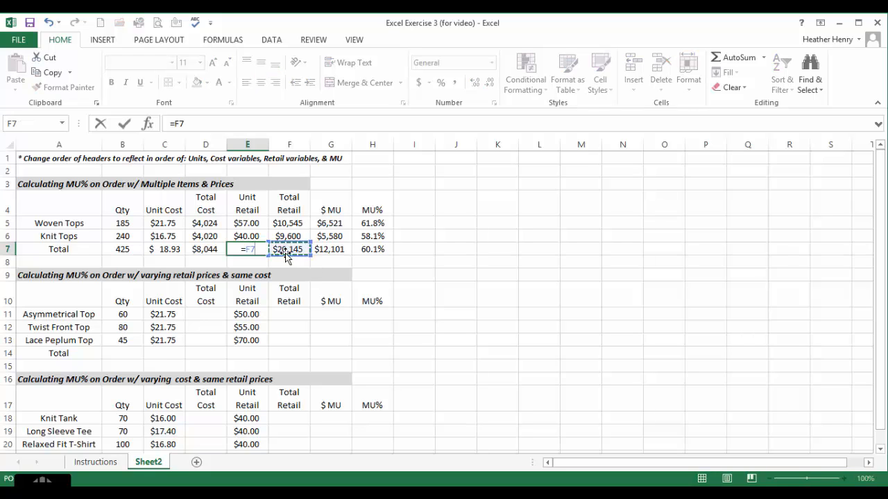
type("/")
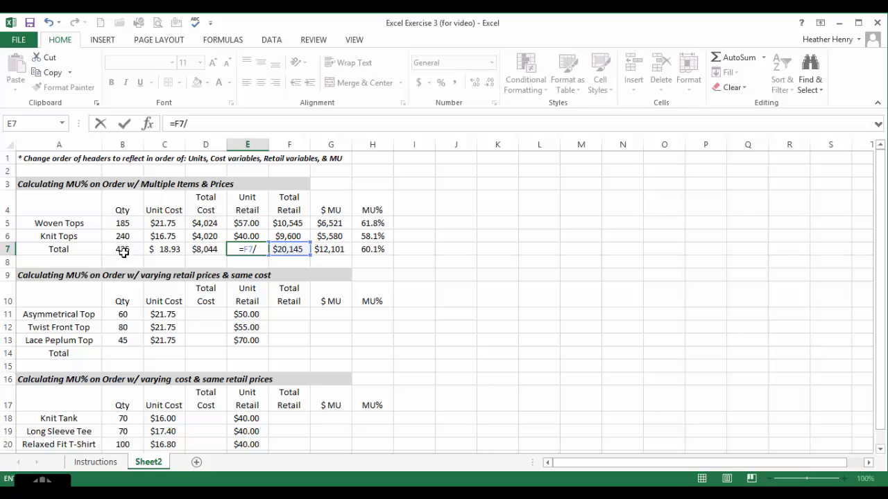
left_click(122, 251)
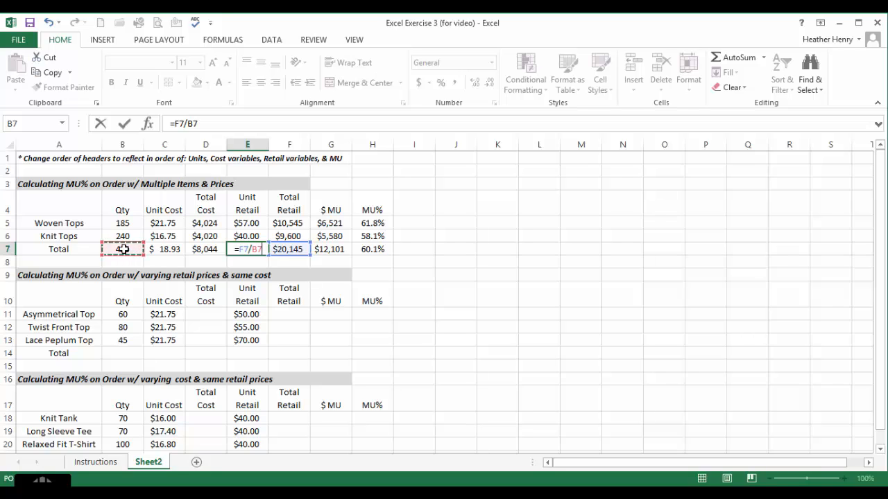
key("Return")
Step: Apply the Accounting number format with two decimals to the average unit retail in E7
left_click(248, 249)
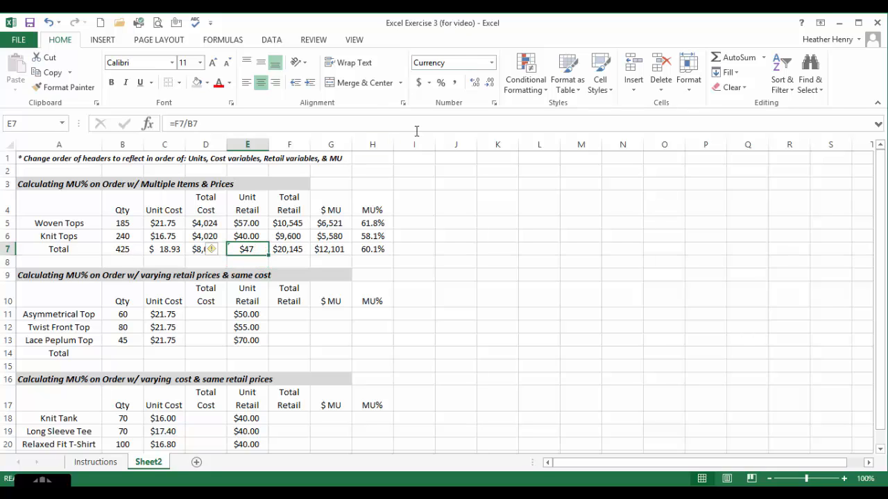
left_click(418, 82)
left_click(402, 252)
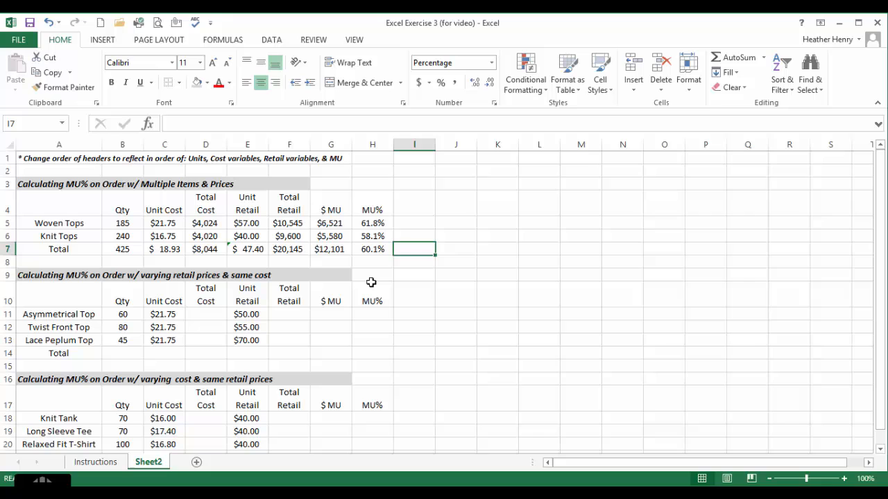
left_click(53, 248)
left_click(371, 249, "shift")
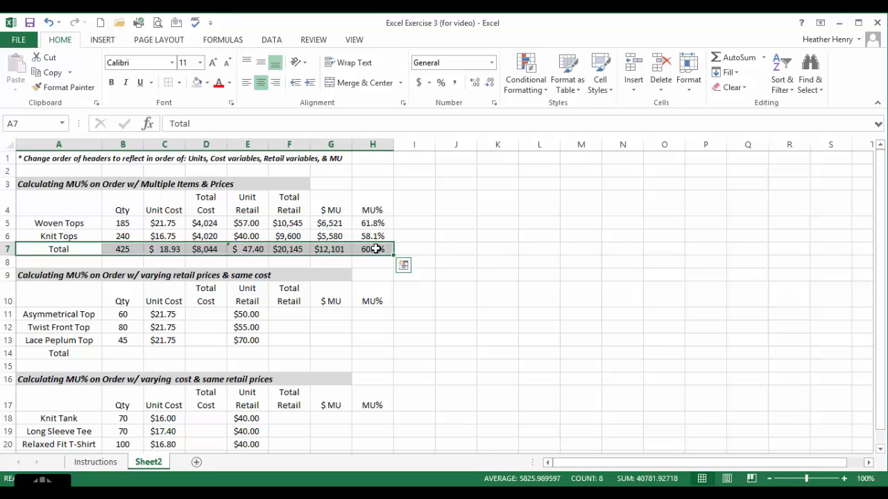
left_click(419, 248)
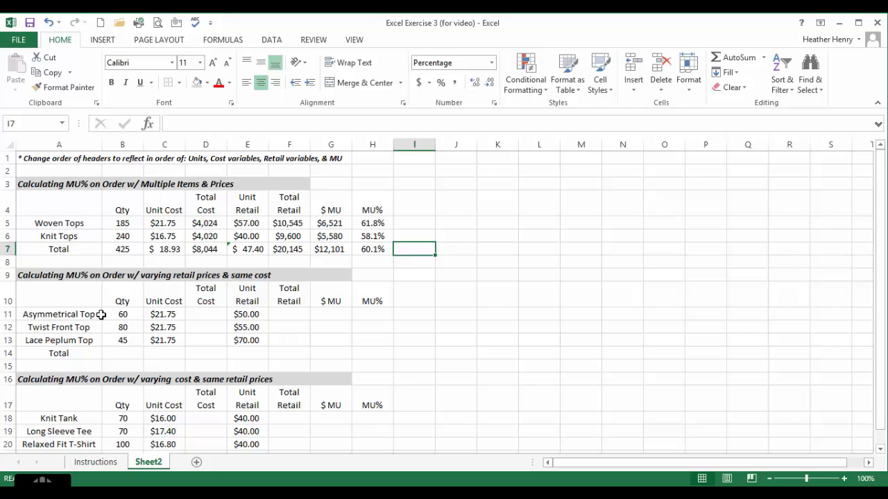
Step: Calculate the Asymmetrical Top's total cost in D11 as quantity times unit cost, =B11*C11
left_click(120, 312)
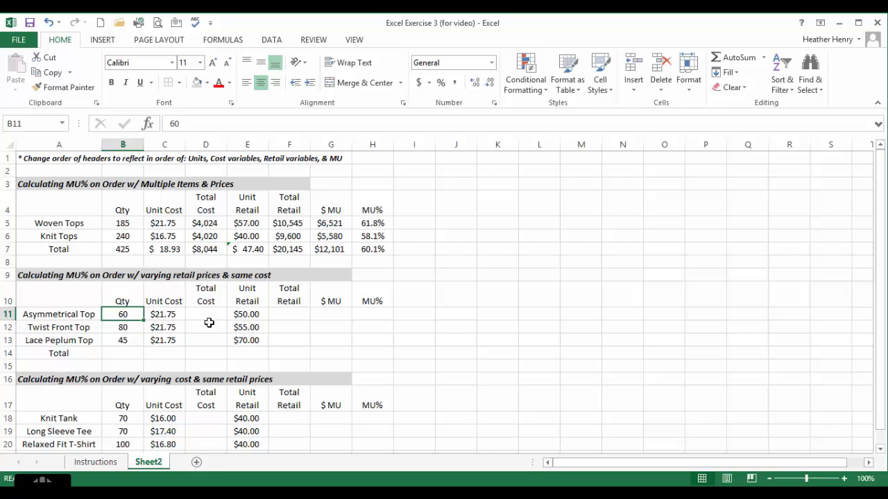
left_click(207, 315)
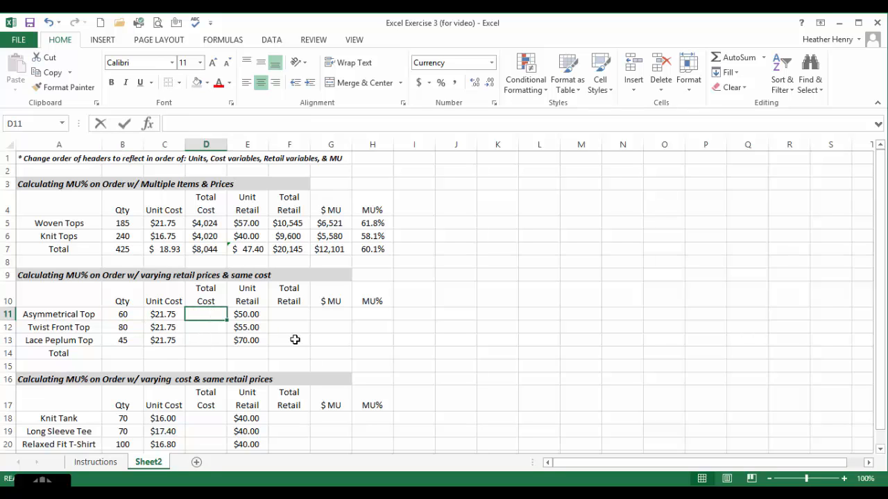
type("=")
left_click(133, 313)
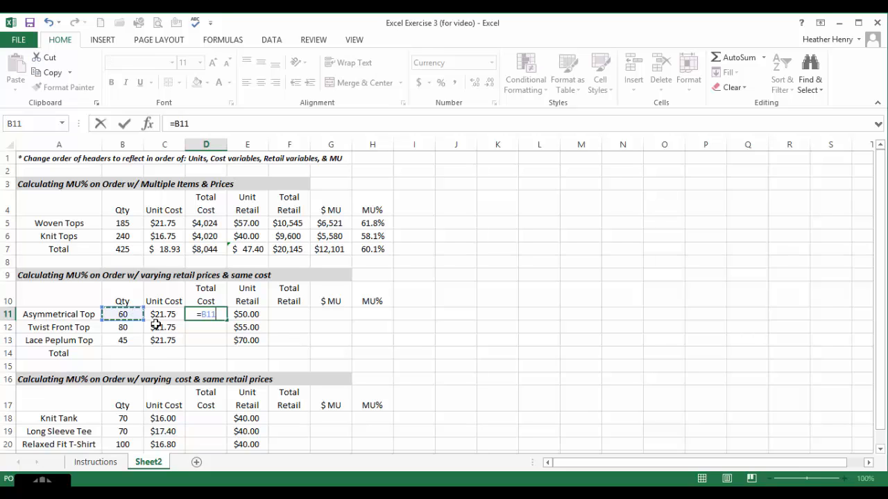
type("*")
left_click(170, 316)
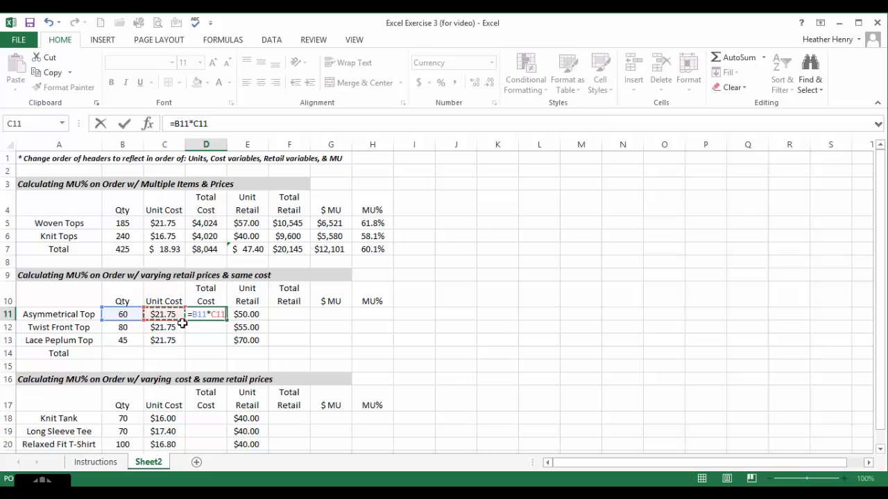
key("Return")
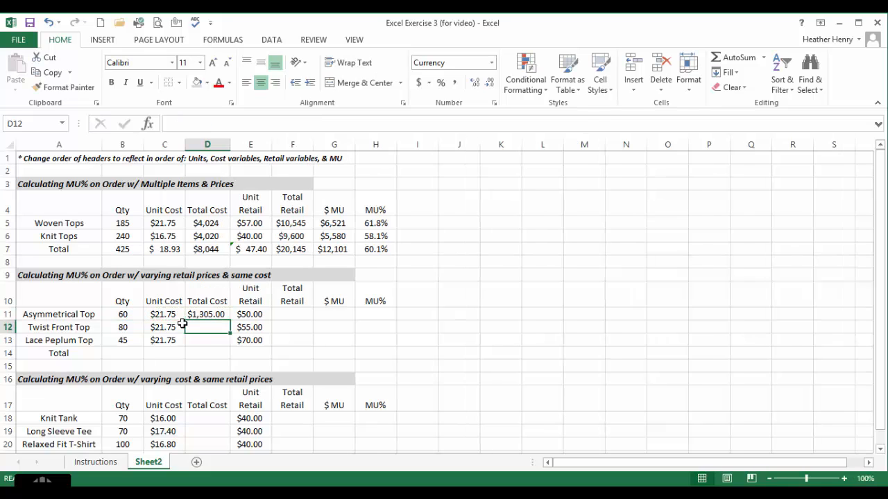
Step: Copy the total cost formula from D11 down through D13 and inspect the cell references of the copy in D12
left_click(215, 315)
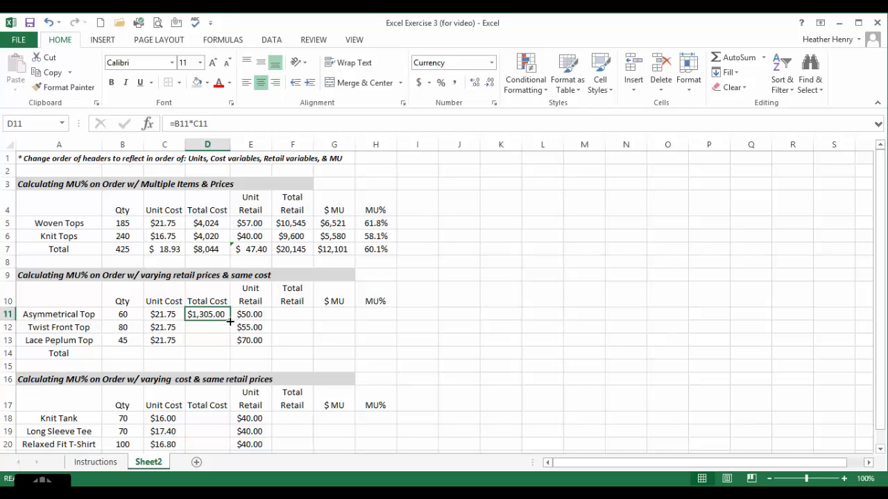
left_click_drag(230, 321, 236, 342)
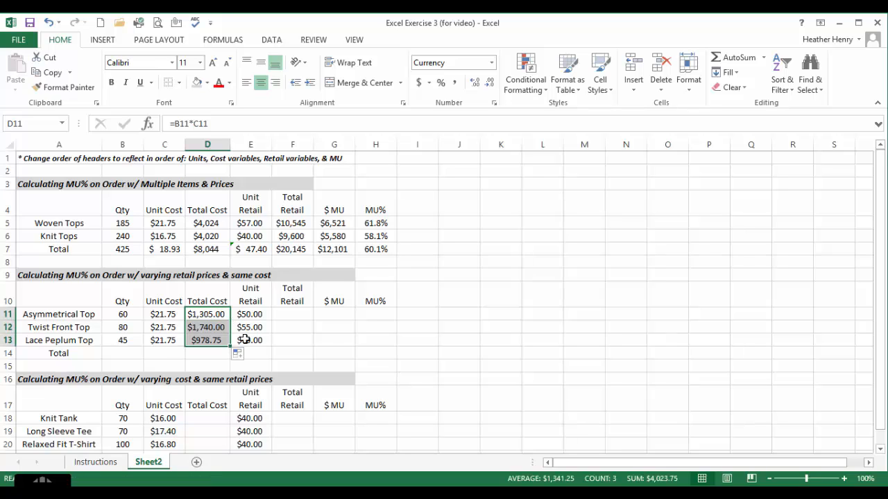
left_click(219, 330)
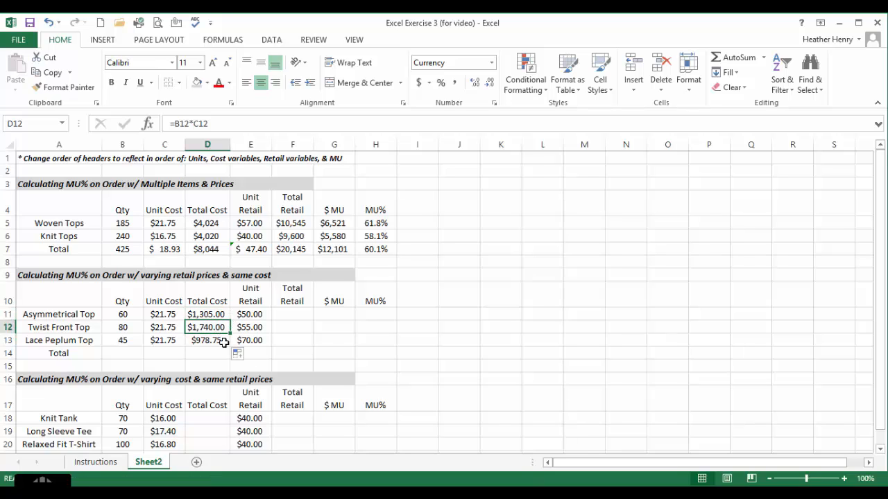
key("F2")
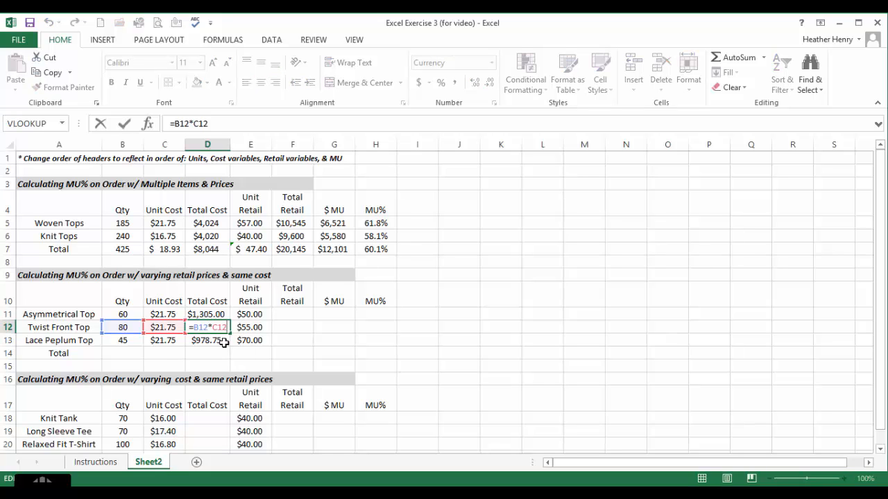